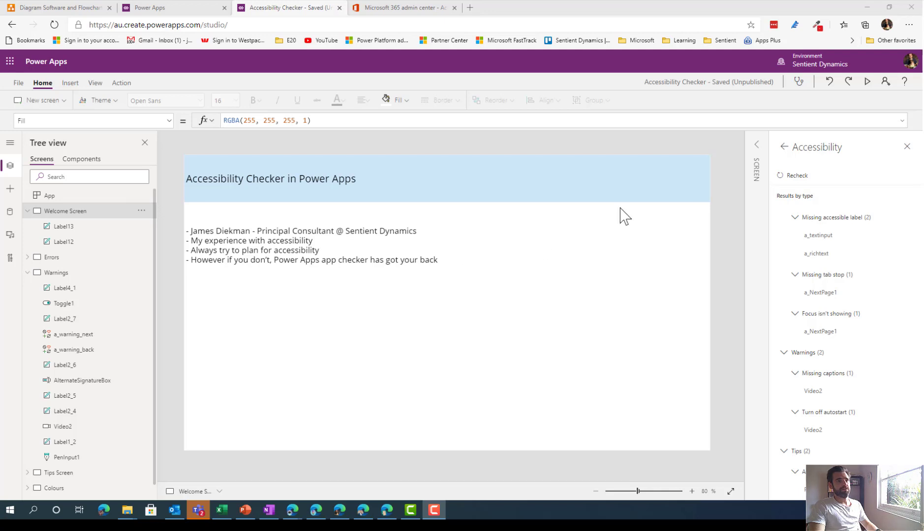
- Reopen the App checker and review the accessibility errors, warnings and tips
click(798, 83)
click(799, 84)
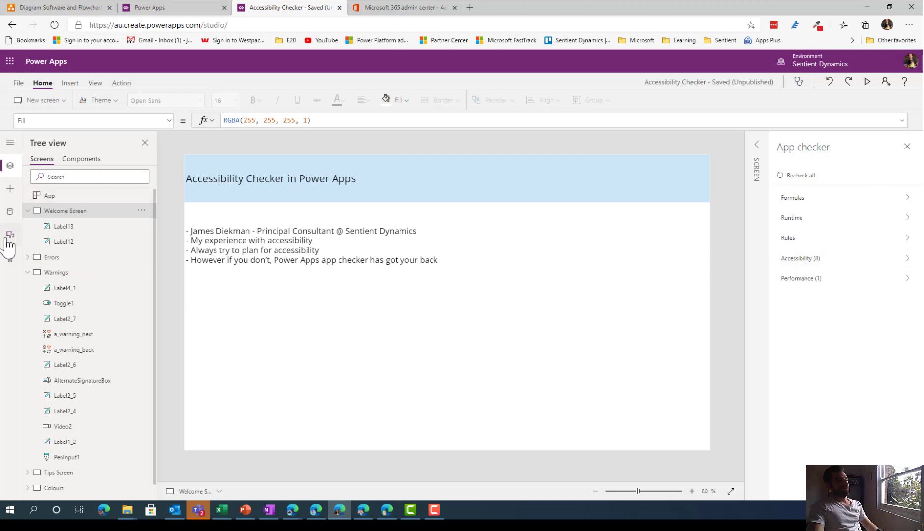
click(798, 82)
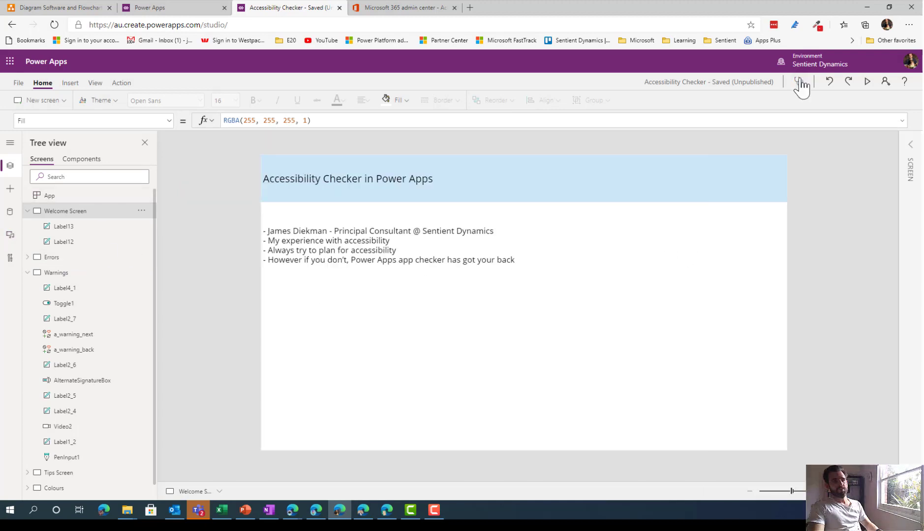
click(798, 82)
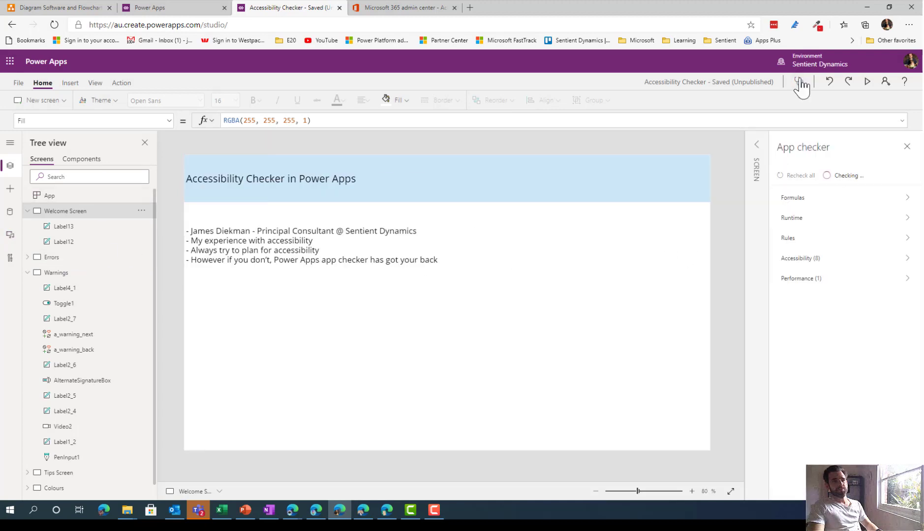
click(836, 260)
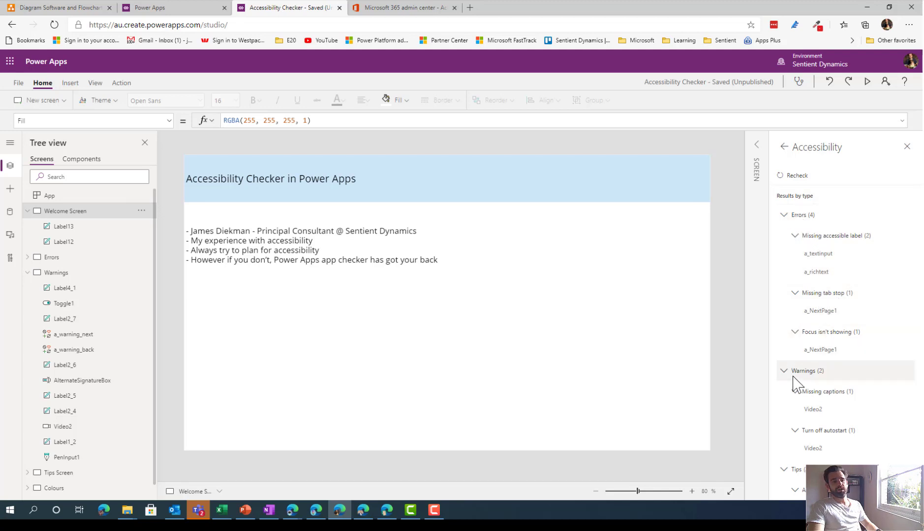
scroll(855, 380, down, 1)
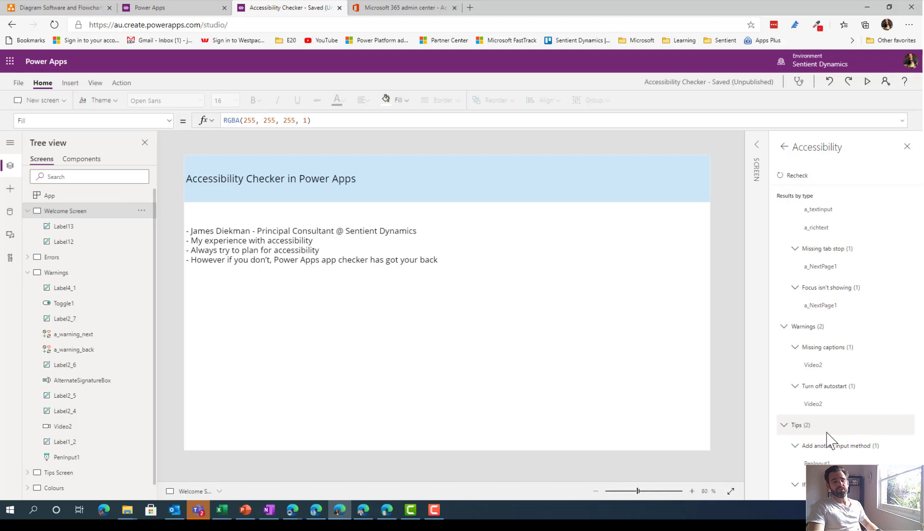
scroll(824, 388, up, 1)
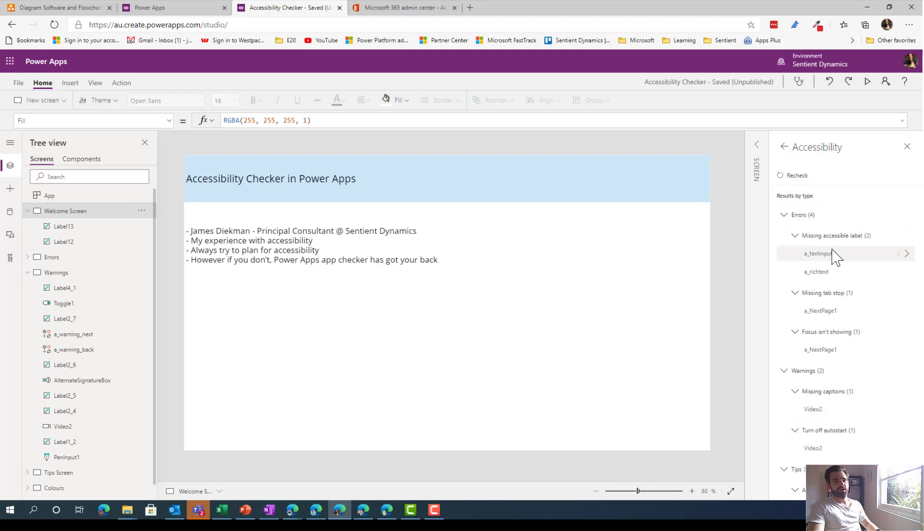
- On the Errors screen, set a_textinput's accessible label to "Enter your first name" and recheck the app's accessibility
click(68, 259)
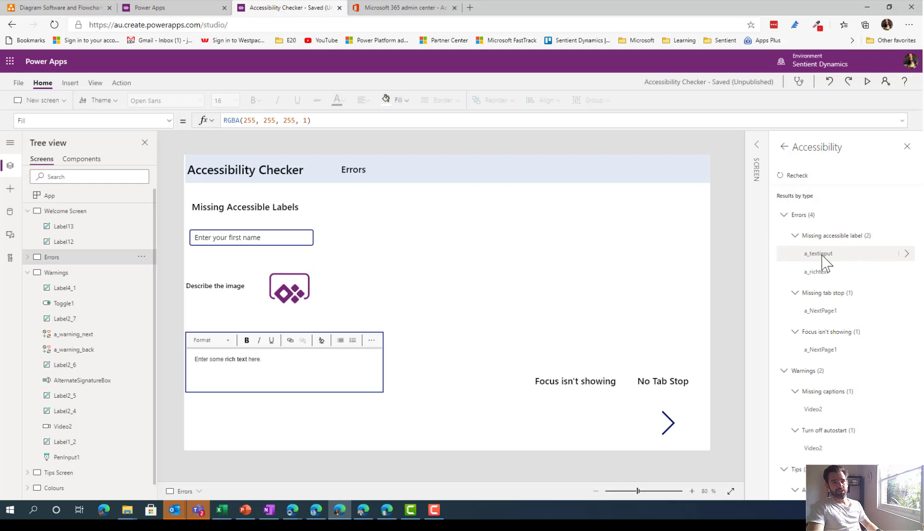
click(906, 255)
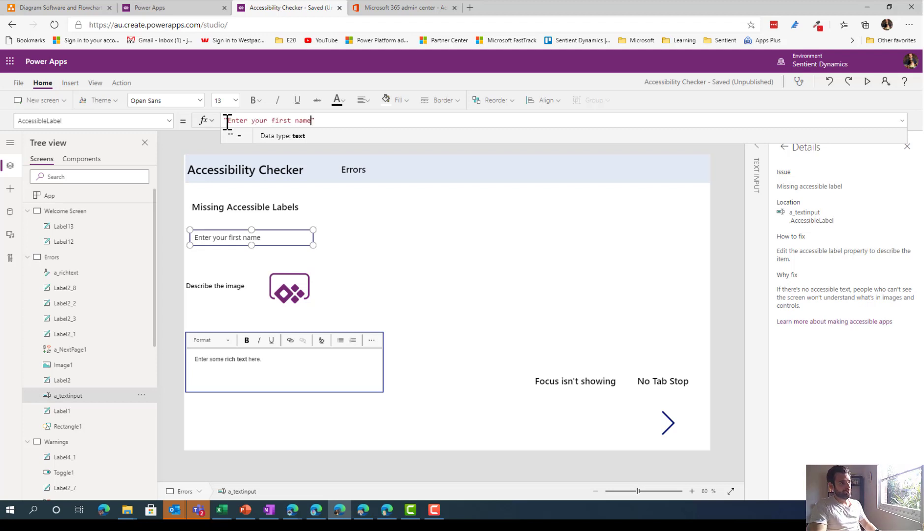
click(336, 218)
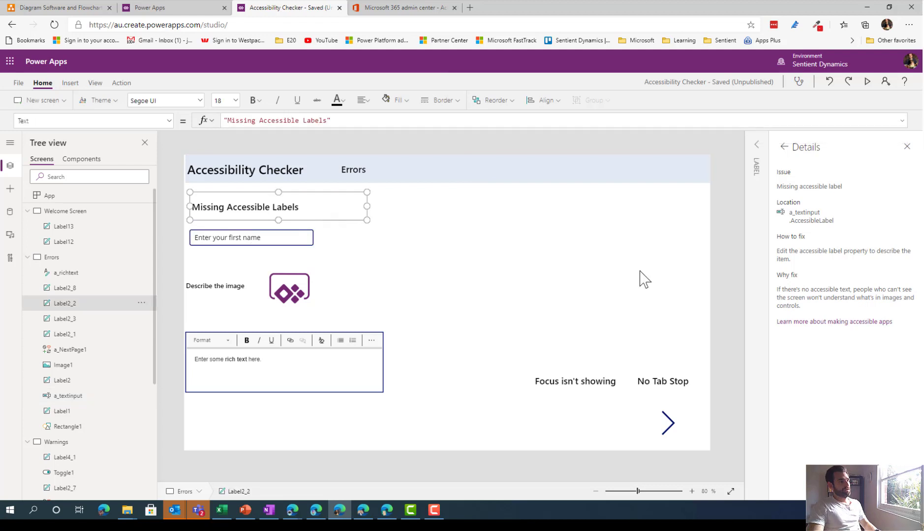
click(783, 147)
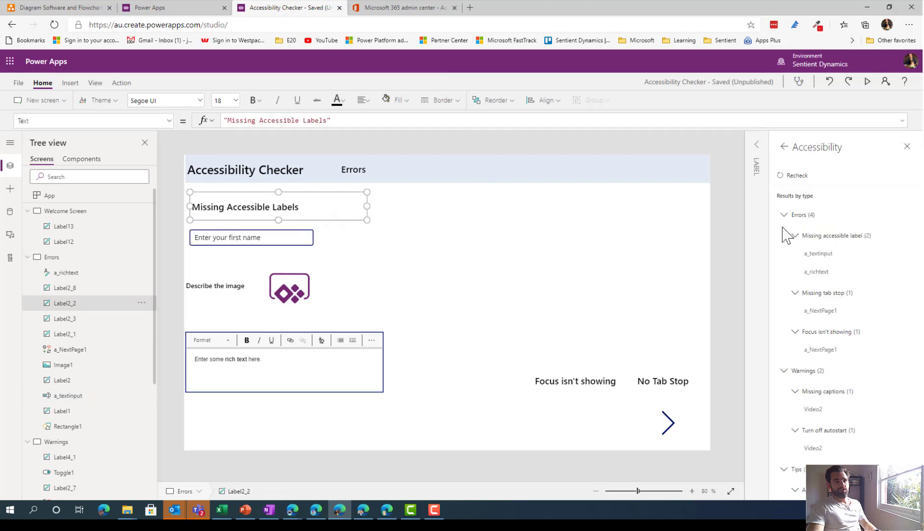
click(779, 177)
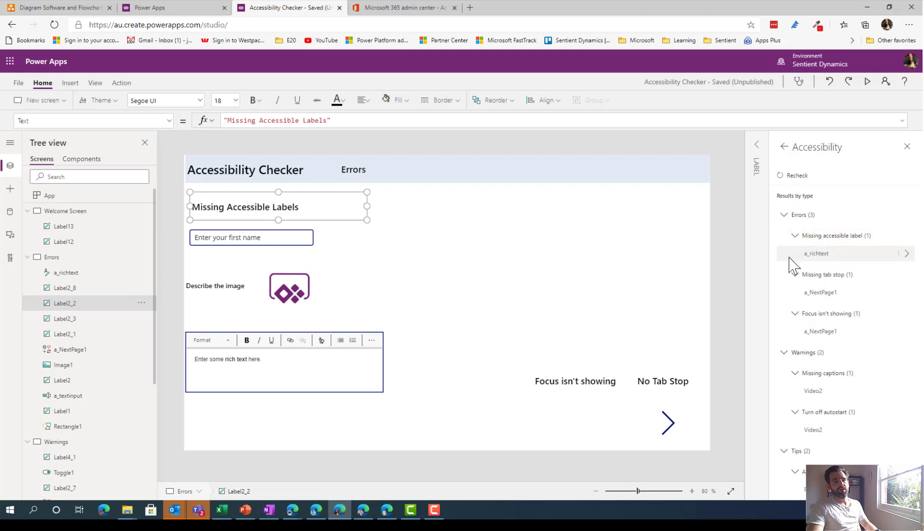
- Set a_richtext's accessible label to "Please enter your issue description" and recheck the app's accessibility
click(834, 260)
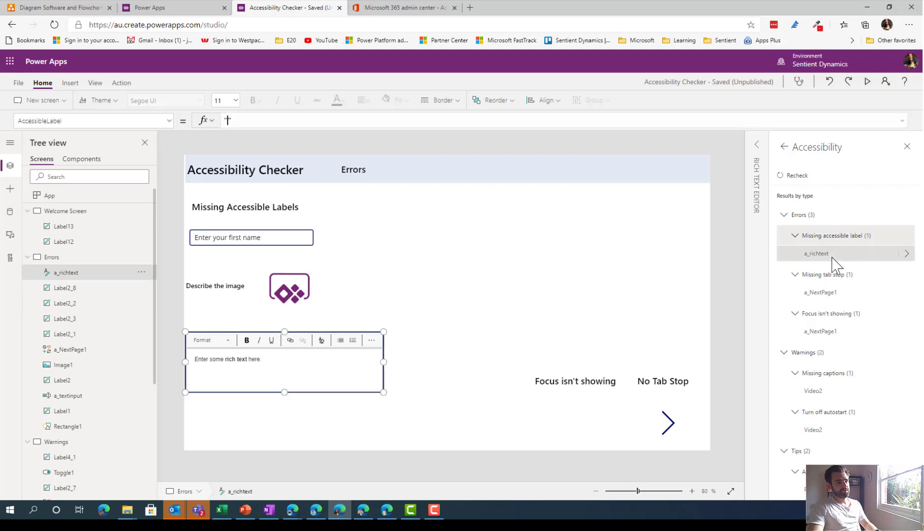
click(906, 255)
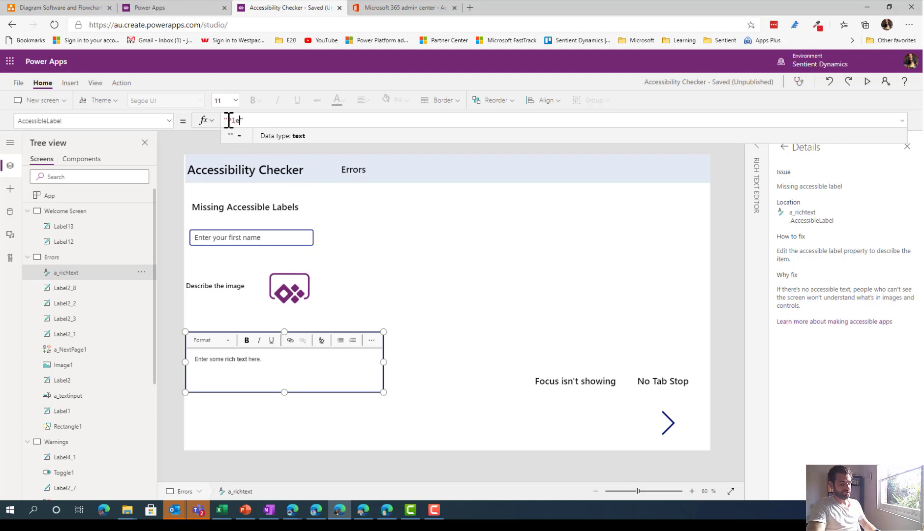
text(ase enter your is)
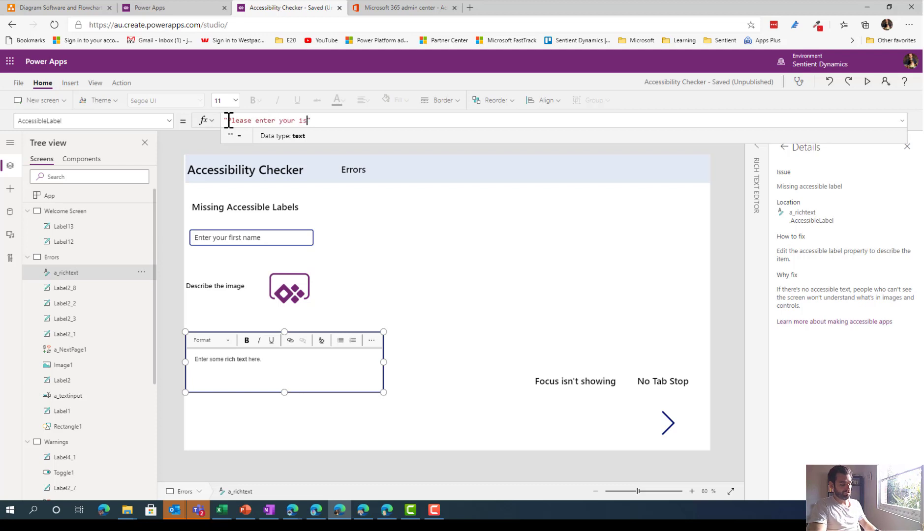
text(sue descriptio)
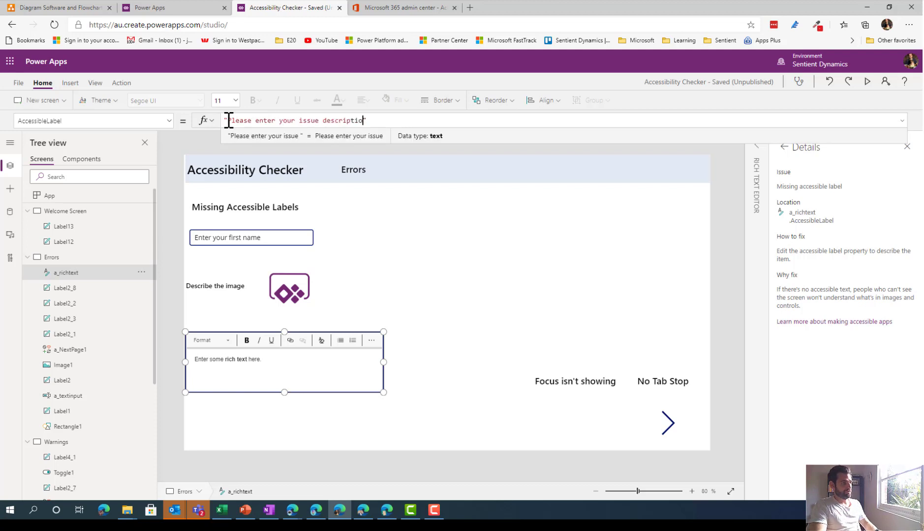
text(n)
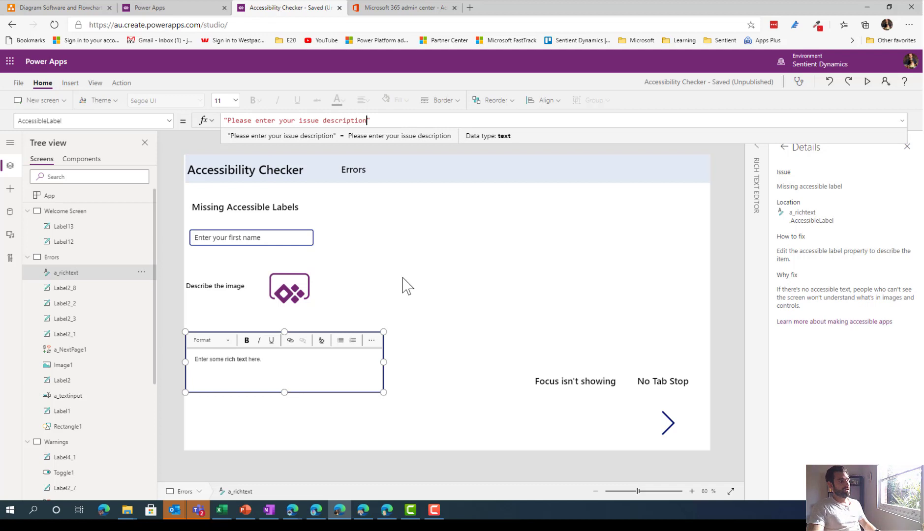
click(616, 256)
click(784, 147)
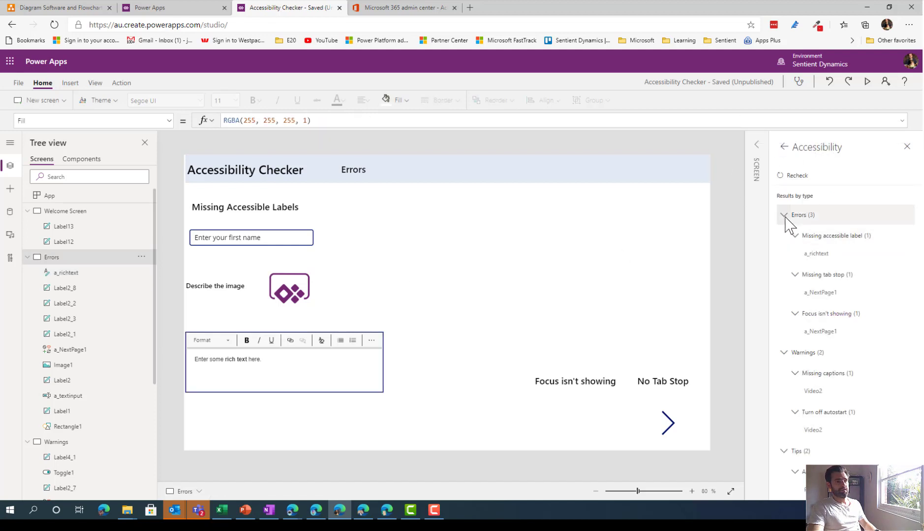
click(781, 176)
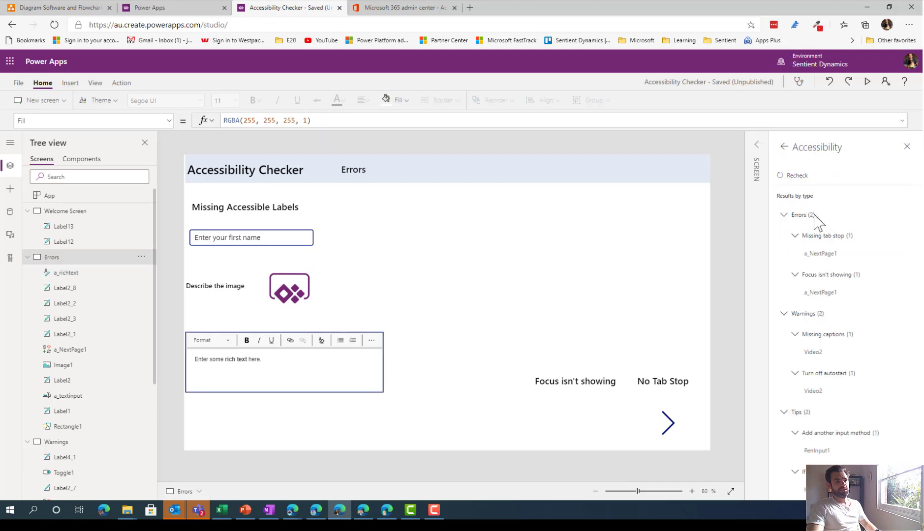
- Set the AccessibleLabel property of the logo image to "This is a Power Apps Logo"
click(286, 304)
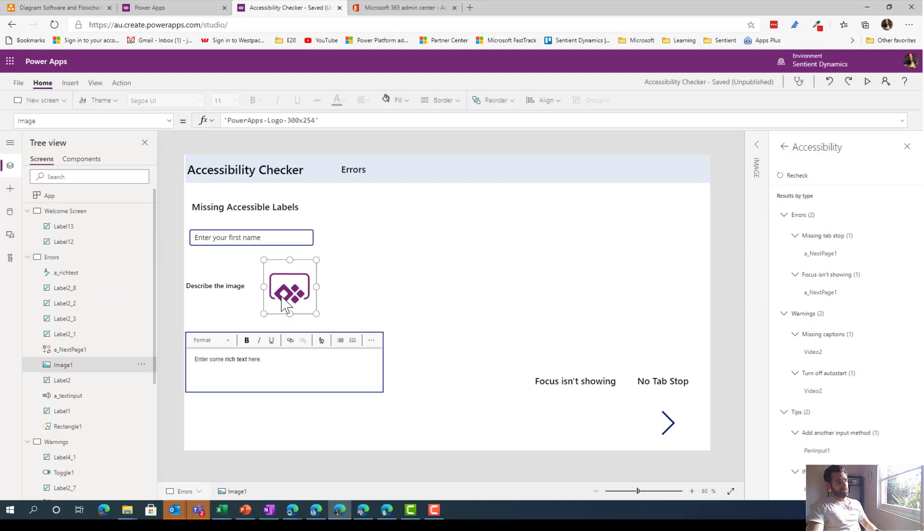
click(169, 123)
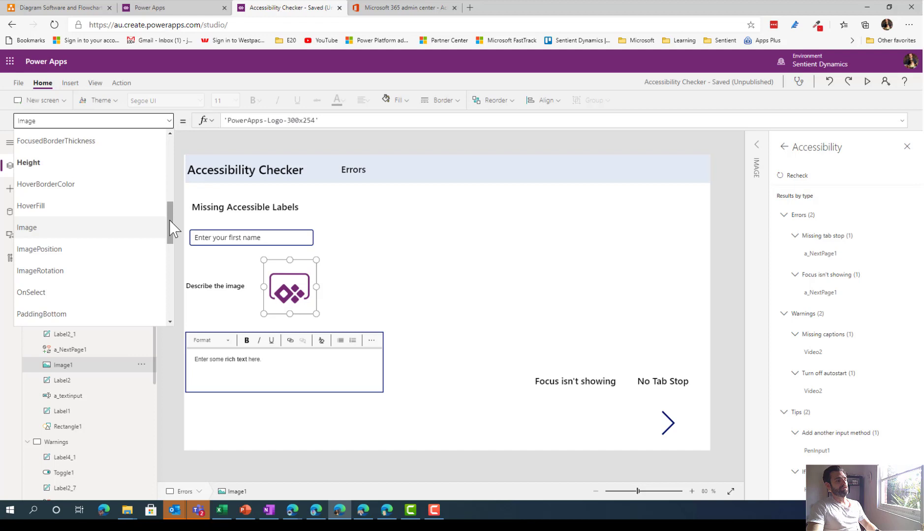
drag(170, 228, 175, 155)
click(93, 143)
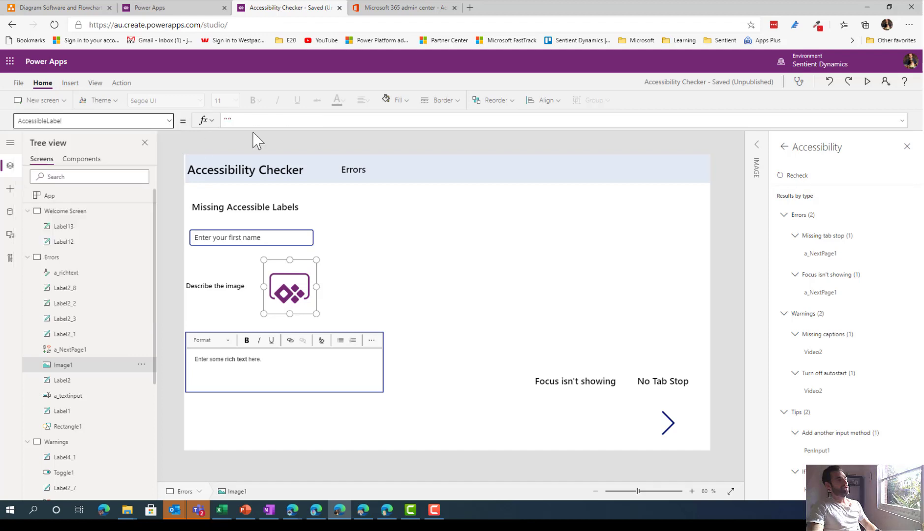
click(231, 120)
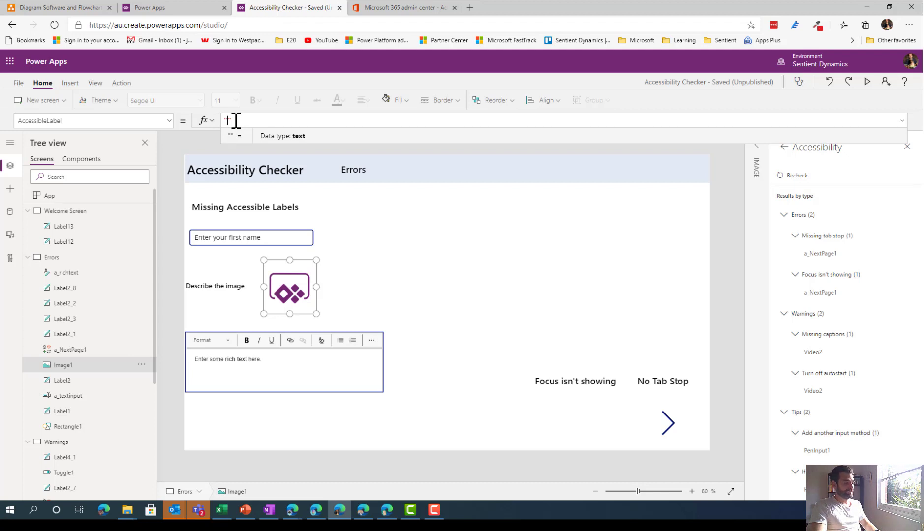
text(This is a logo)
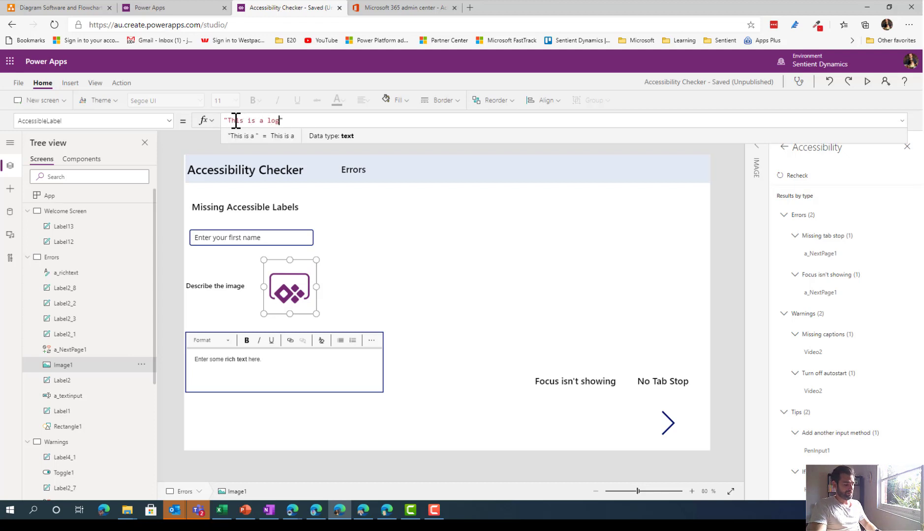
key(BackSpace)
text(Power Apps Logo)
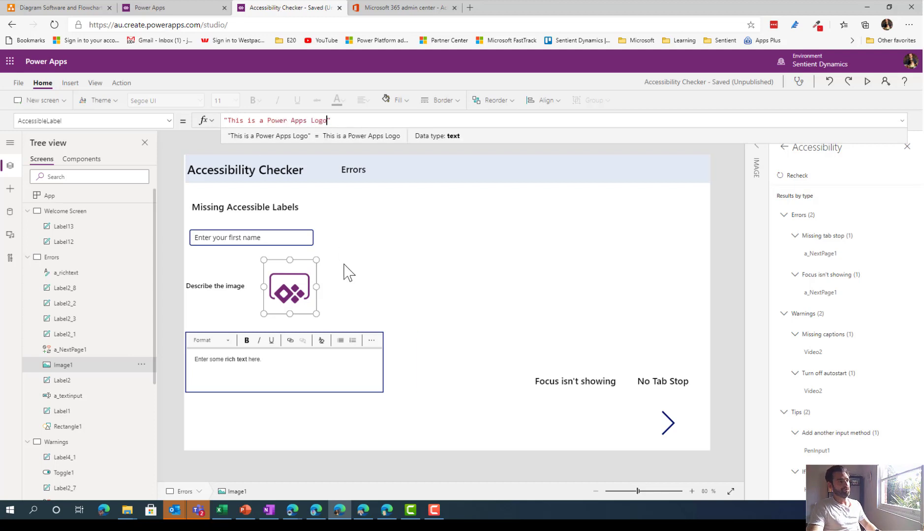
click(348, 307)
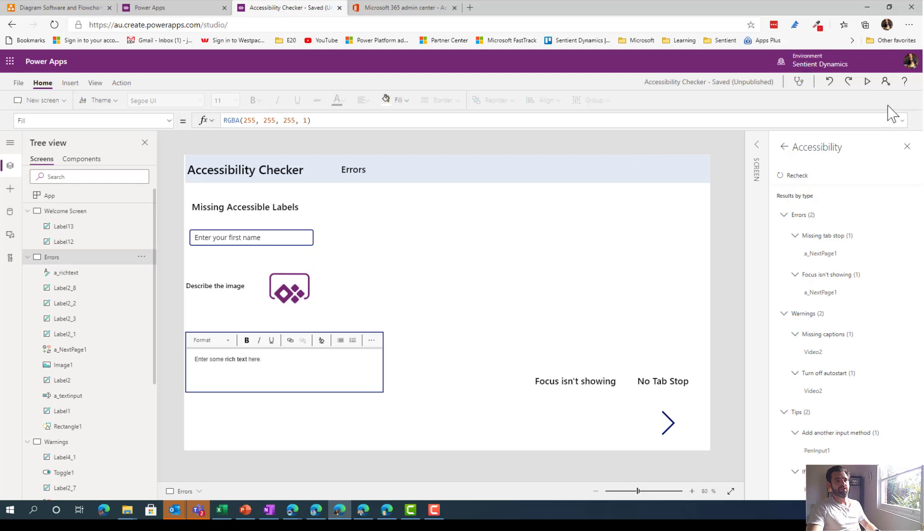
- Preview the Errors screen, test keyboard tabbing from the first name input to the rich text editor, and return to the accessibility results
click(867, 82)
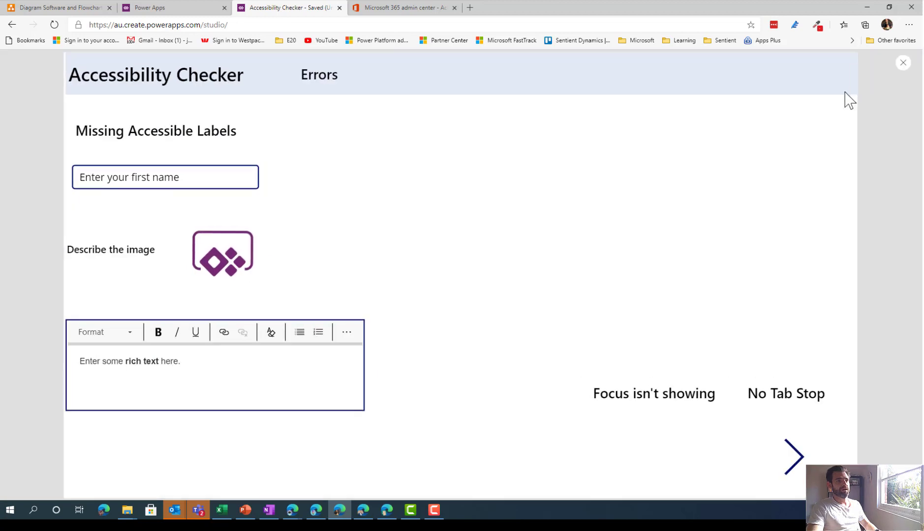
click(128, 180)
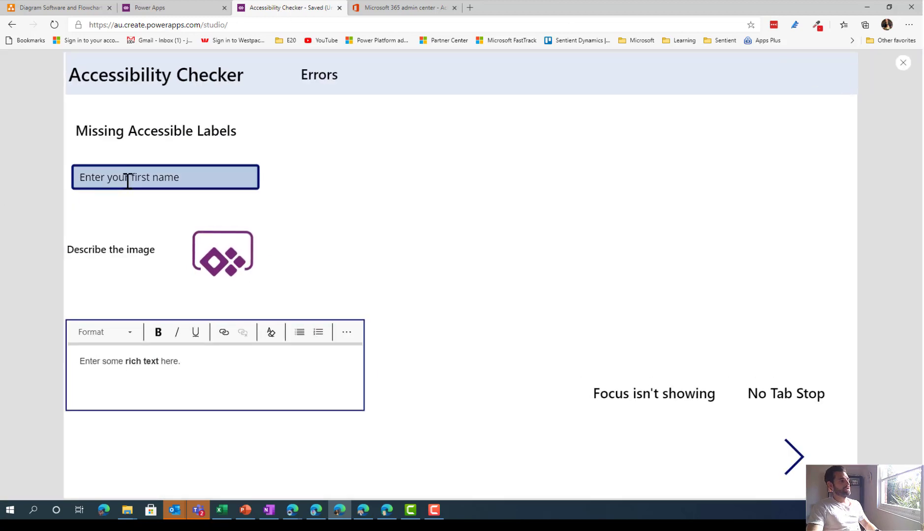
click(206, 180)
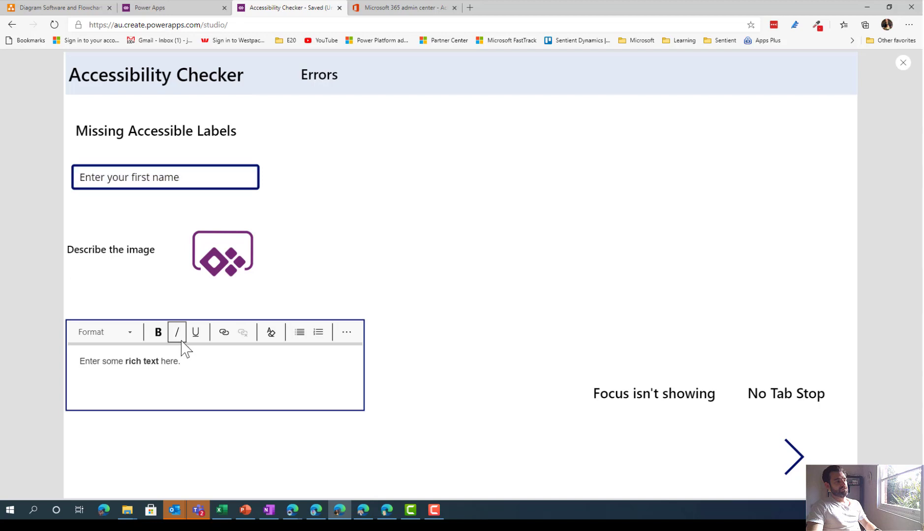
click(191, 362)
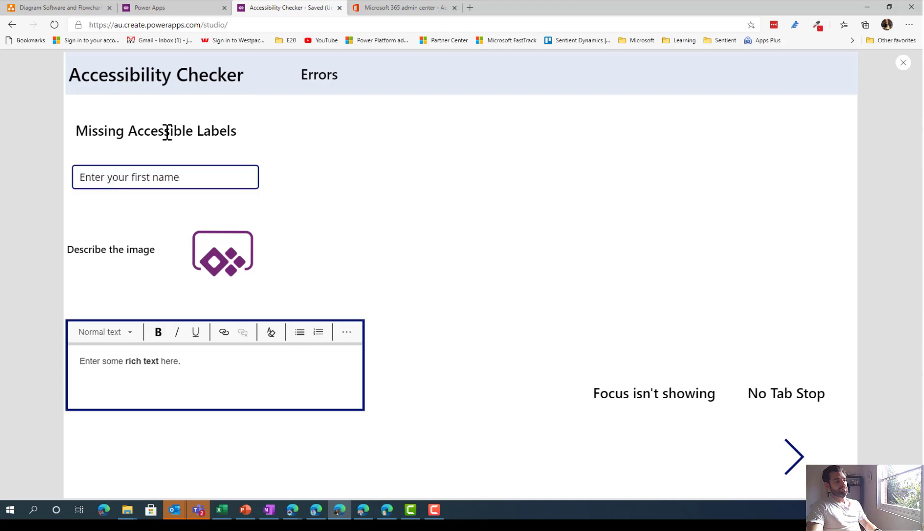
click(191, 179)
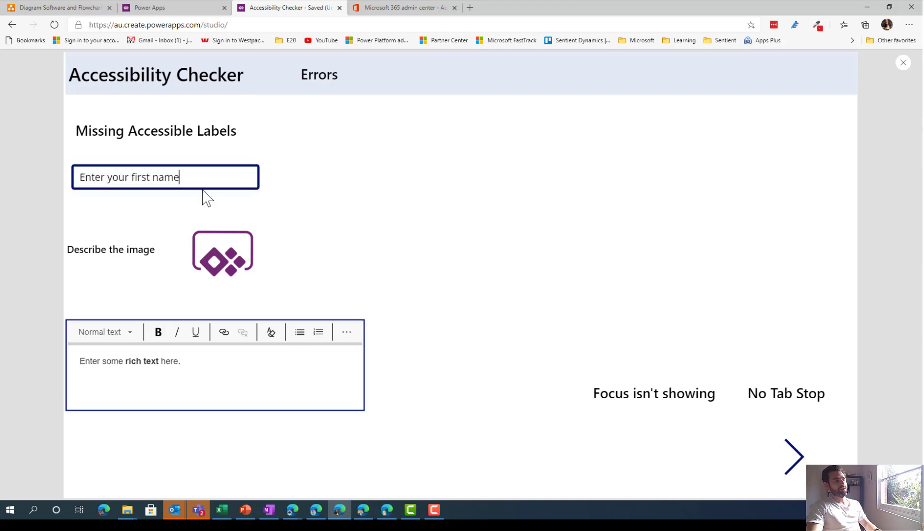
key(Tab)
click(204, 185)
key(Tab)
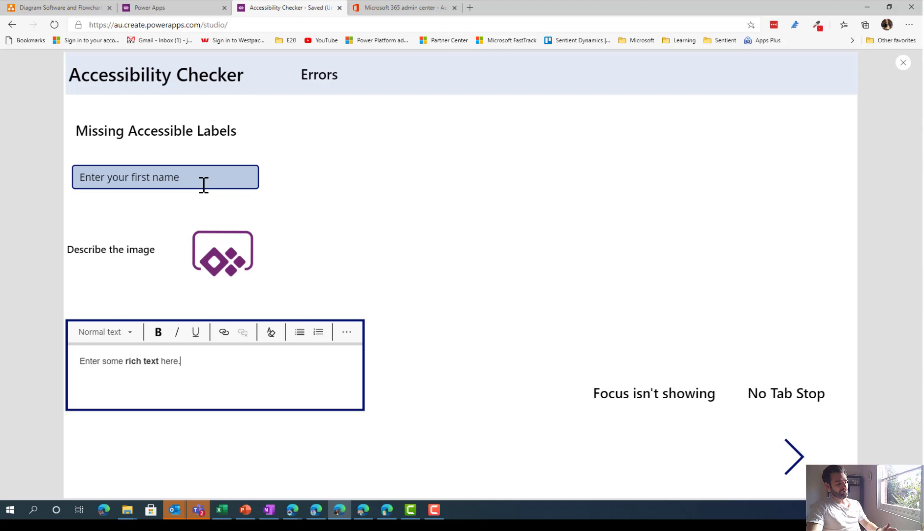
click(204, 185)
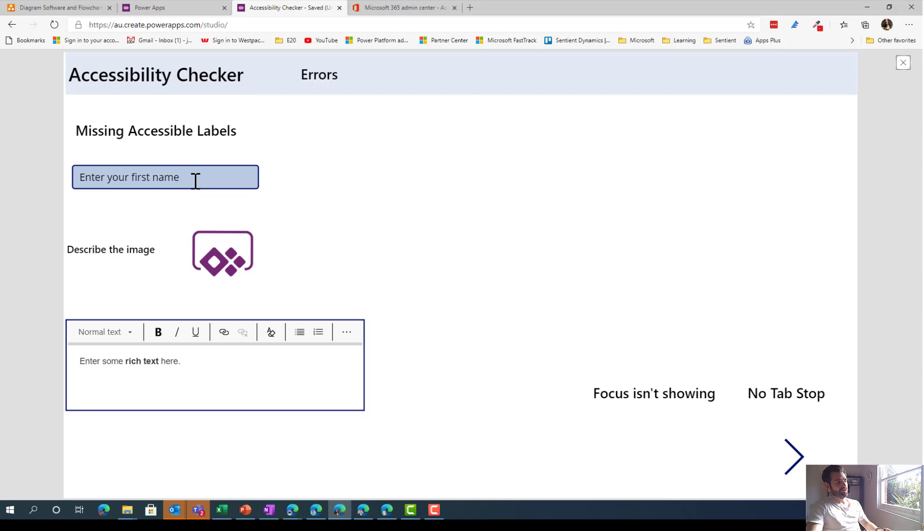
key(Tab)
key(Tab)
click(210, 186)
key(Tab)
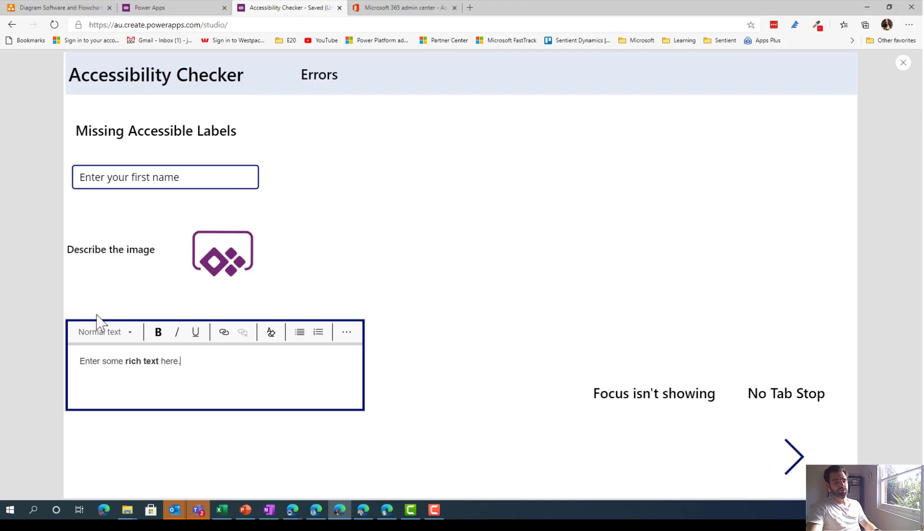
click(903, 63)
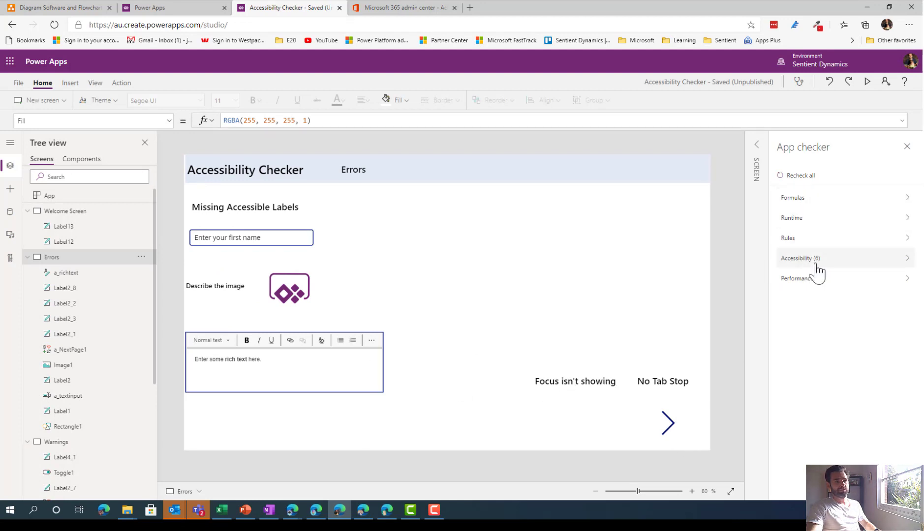
click(800, 260)
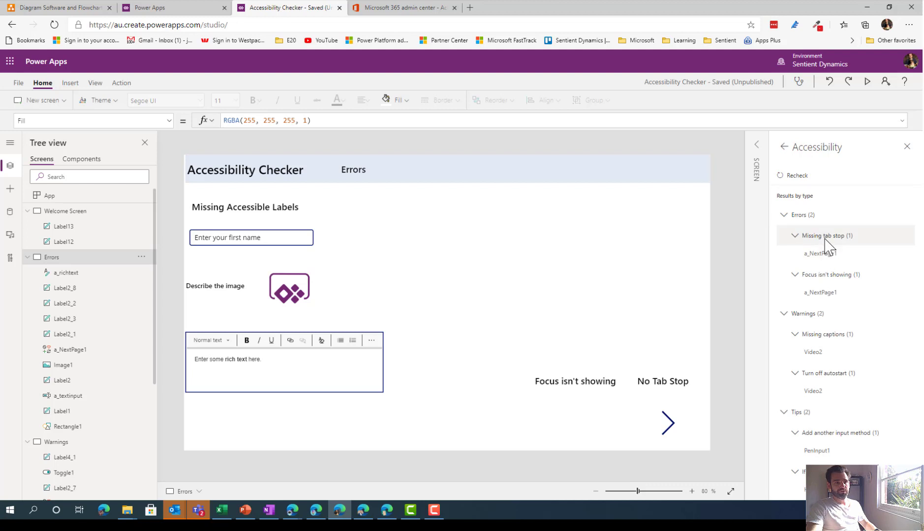
- Resolve the "Focus isn't showing" error by setting a_NextPage1's FocusedBorderThickness to 1
click(826, 294)
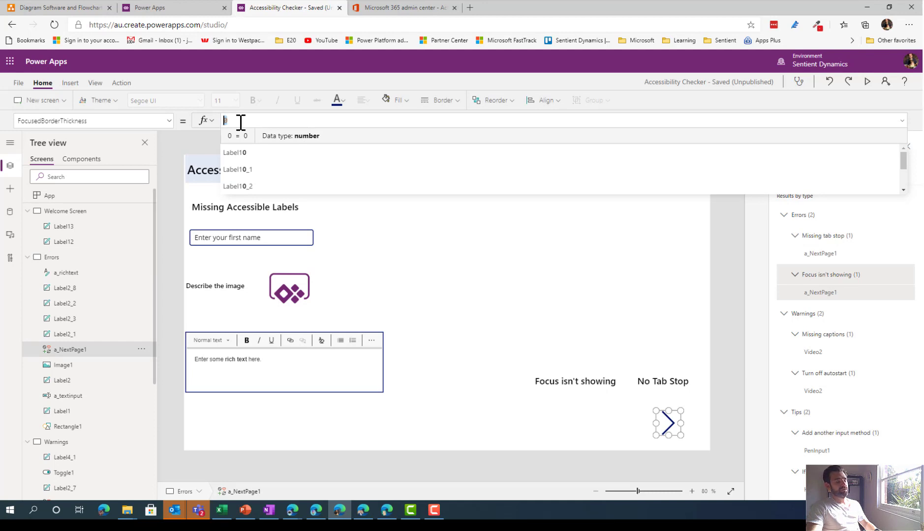
key(BackSpace)
text(1)
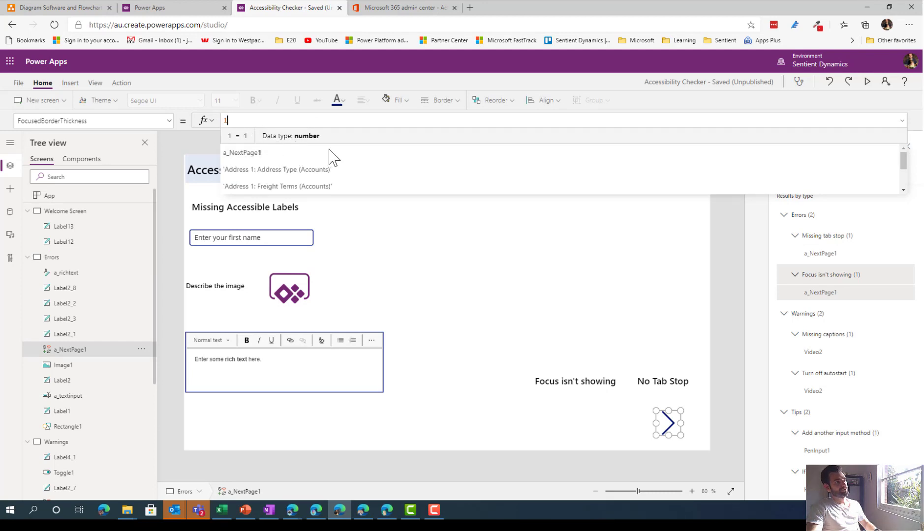
click(565, 327)
click(665, 423)
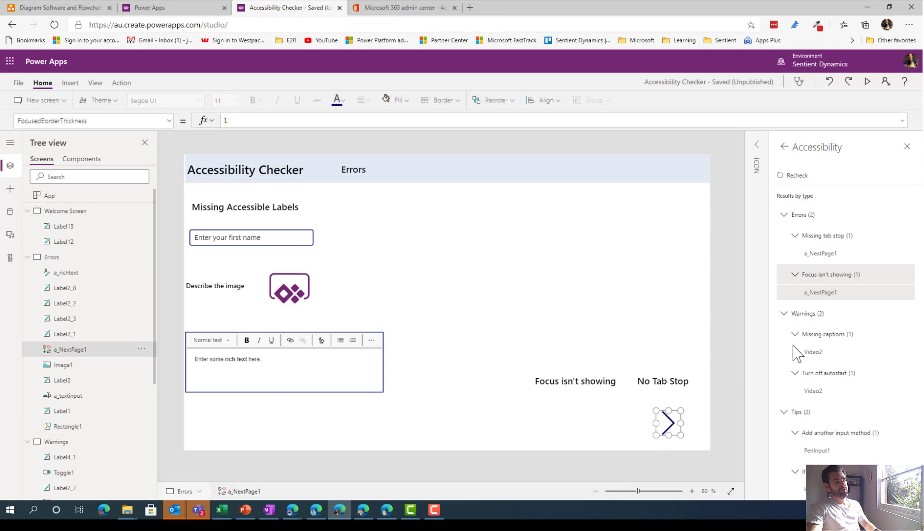
- Resolve the missing tab stop error by setting a_NextPage1's TabIndex to 0
click(821, 254)
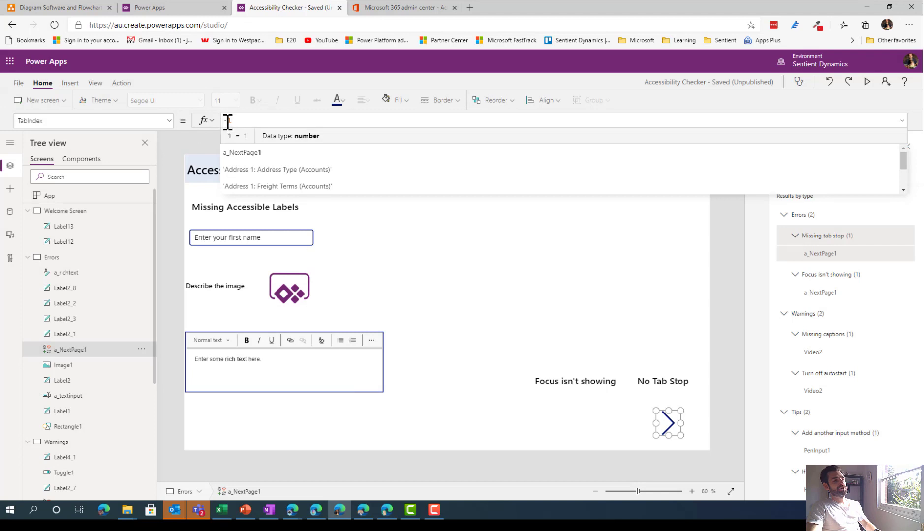
key(BackSpace)
text(0)
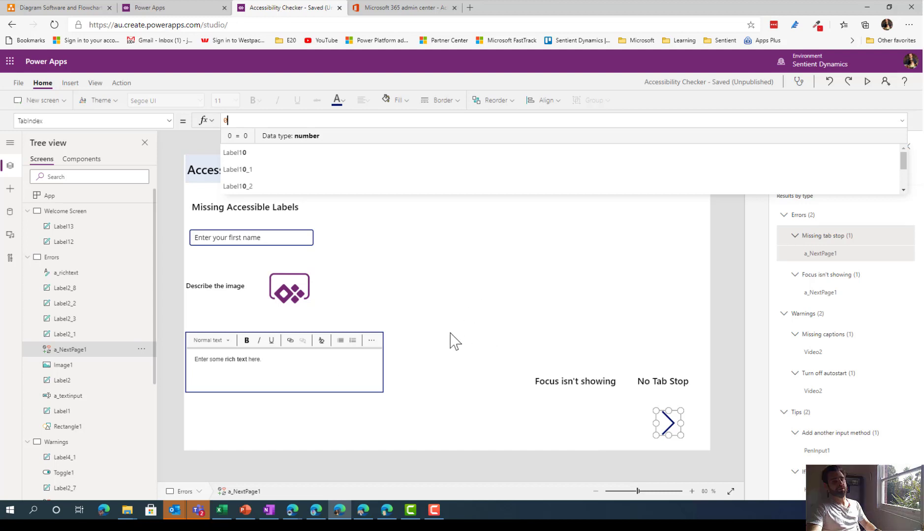
click(528, 320)
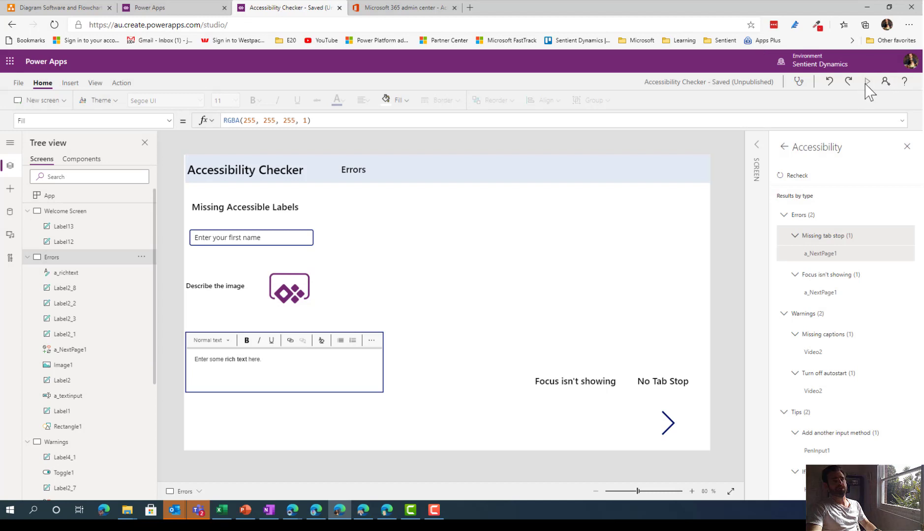
- Preview the Errors screen, test keyboard tabbing to the next-page arrow, follow it to the Warnings screen, and exit the preview
click(867, 82)
click(255, 187)
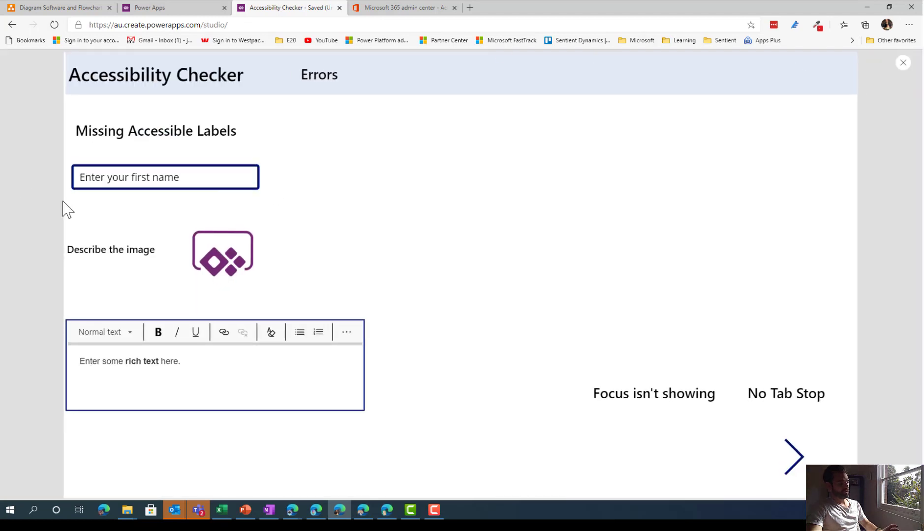
key(Tab)
key(Tab)
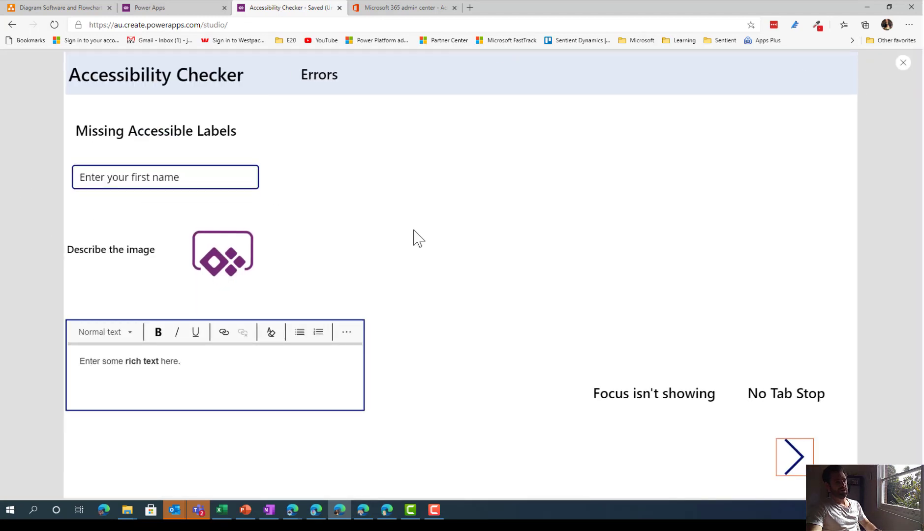
click(189, 182)
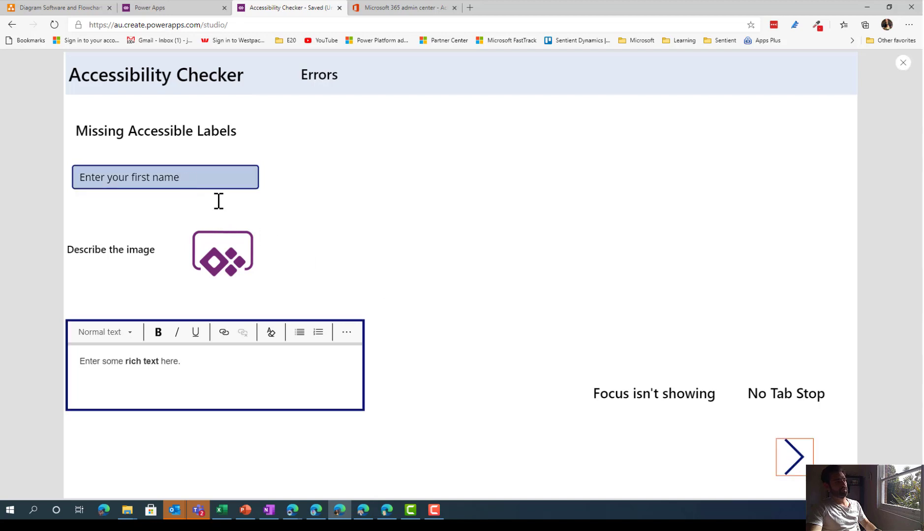
click(793, 462)
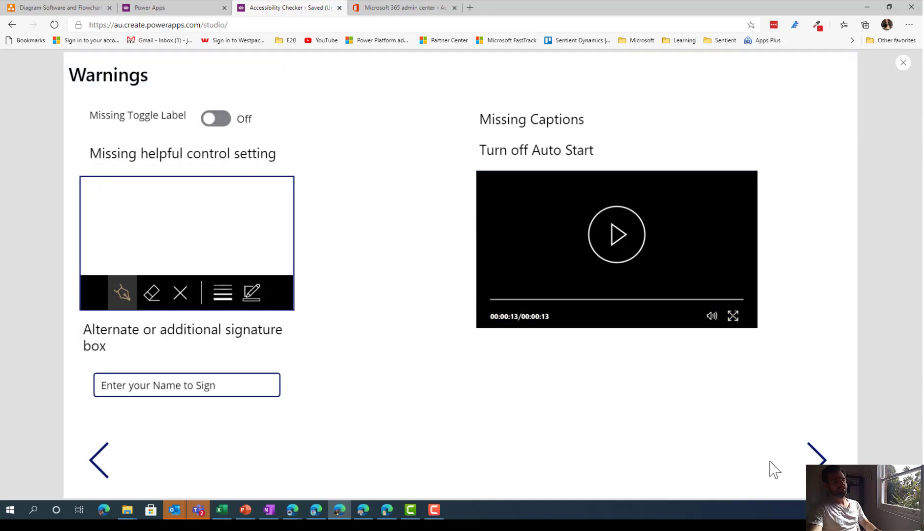
key(Escape)
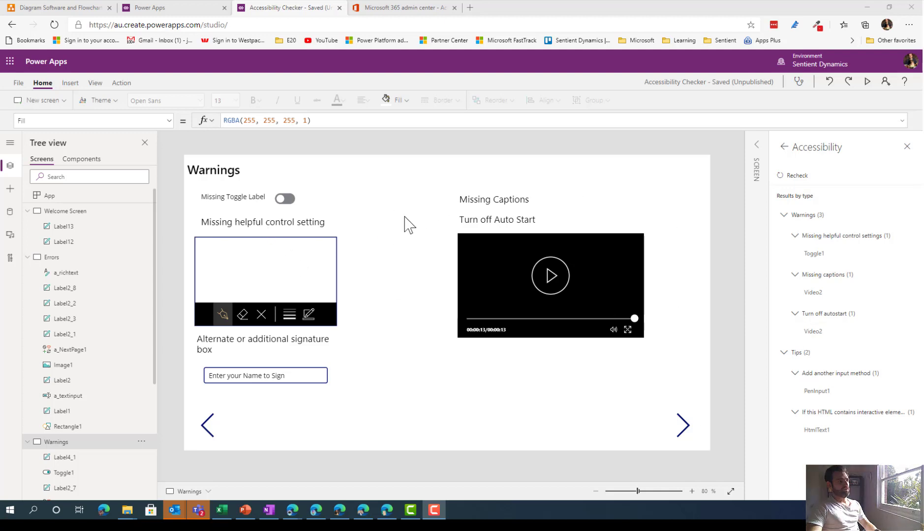
- Test the toggle on the Warnings screen by switching it on and back off in the editor
click(297, 200)
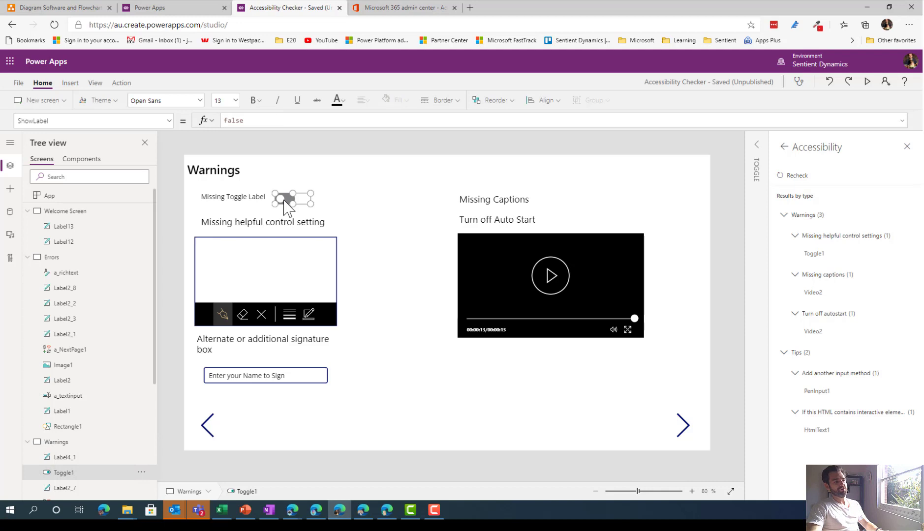
alt+click(284, 200)
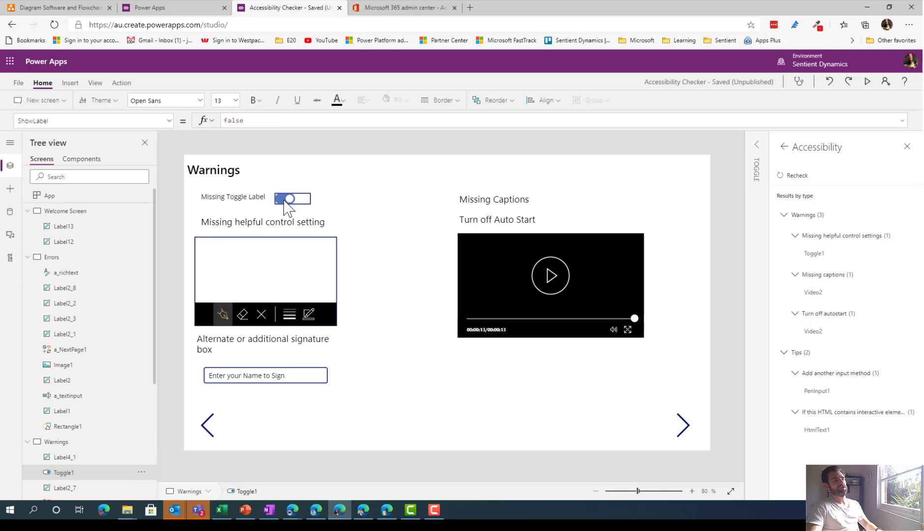
alt+click(283, 201)
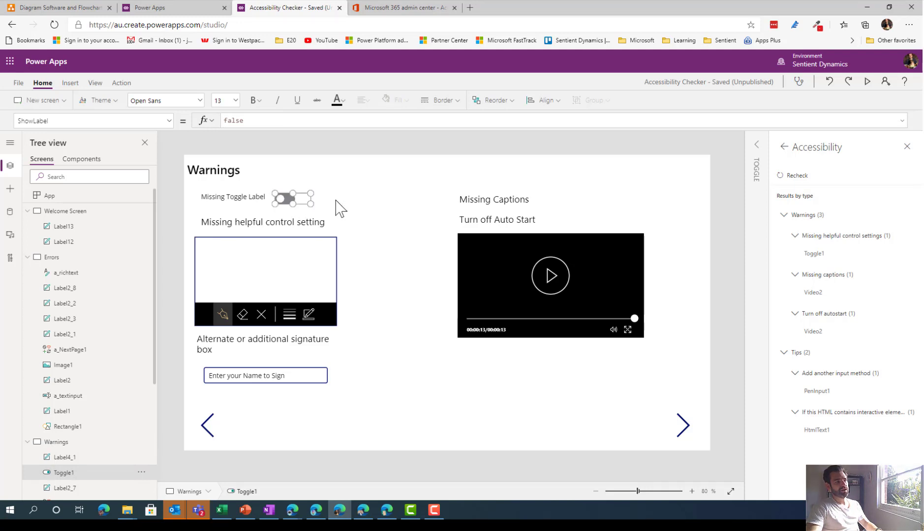
click(335, 206)
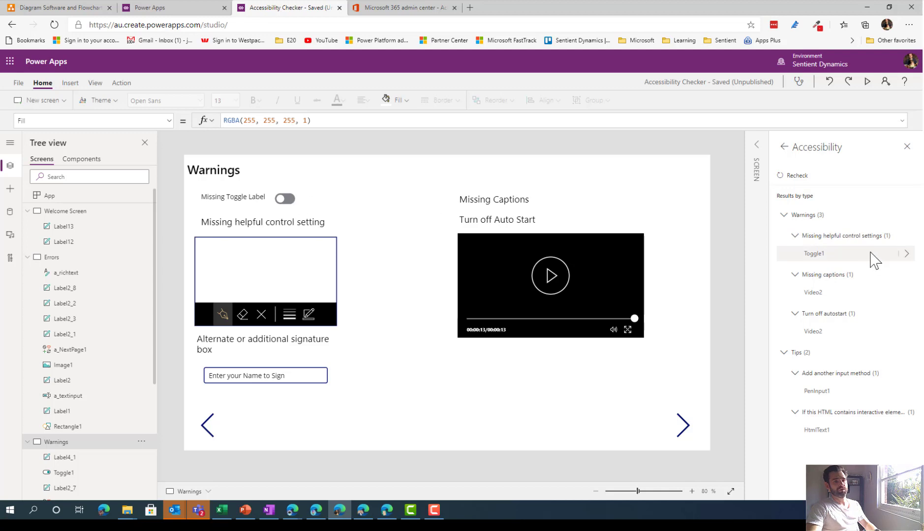
- Open the helpful control settings warning for Toggle1, set its ShowLabel property to true, and return to the accessibility results
click(905, 253)
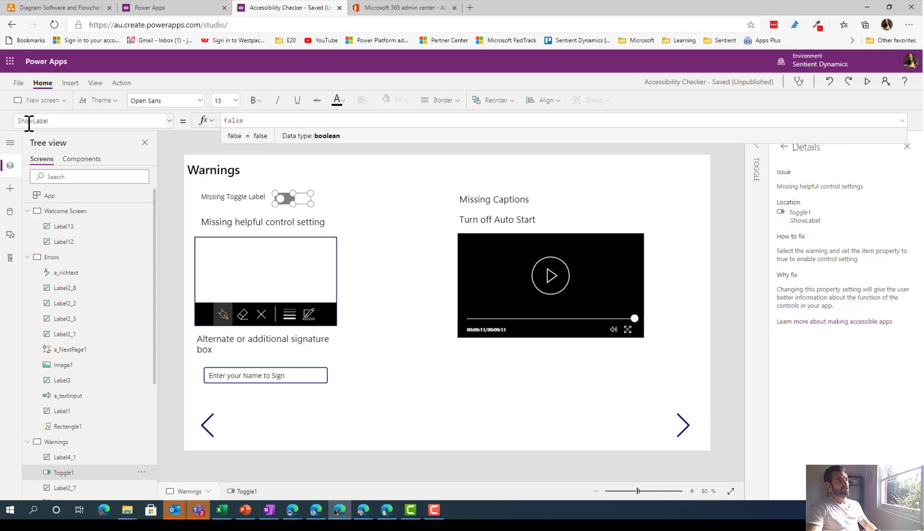
double_click(235, 120)
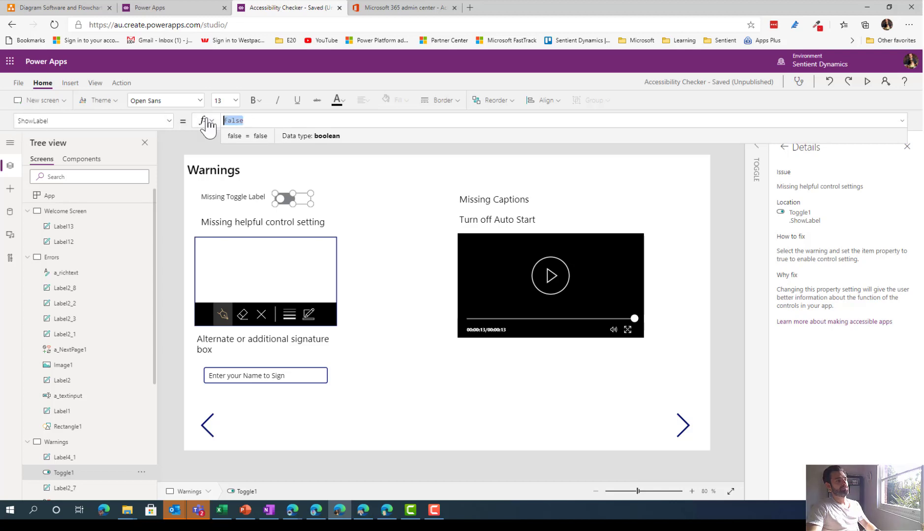
text(true)
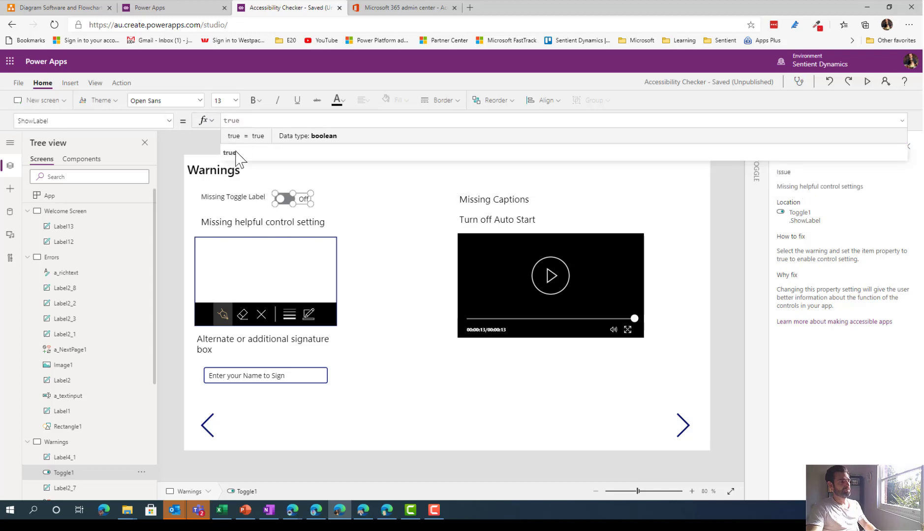
click(370, 218)
click(286, 200)
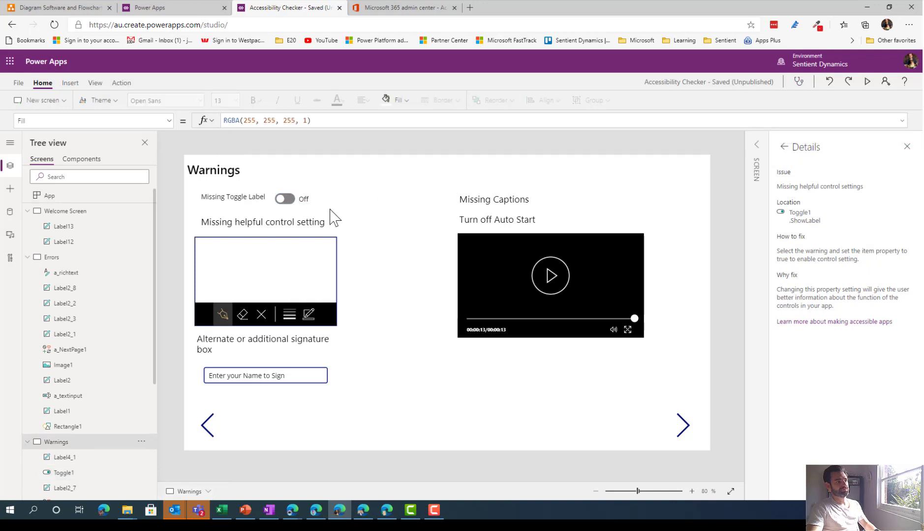
click(783, 147)
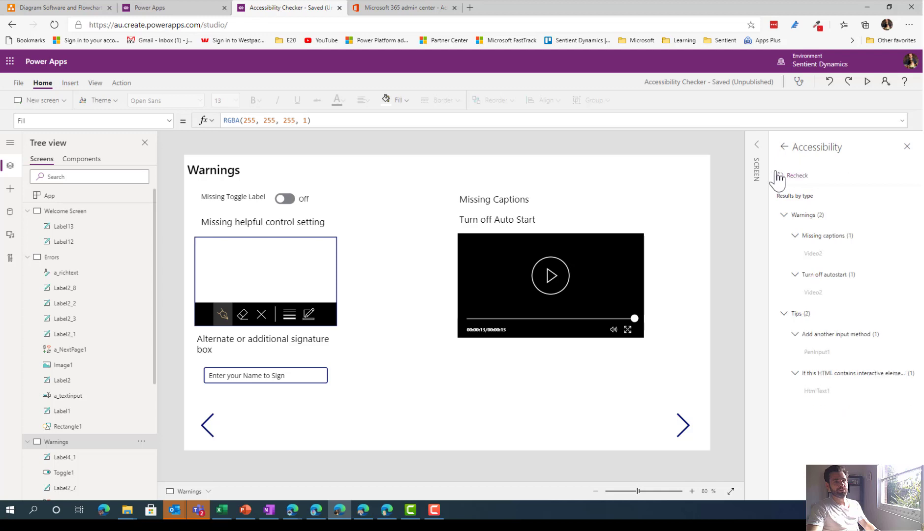
- Review Video2's missing captions warning and open the details of its autostart warning
click(842, 254)
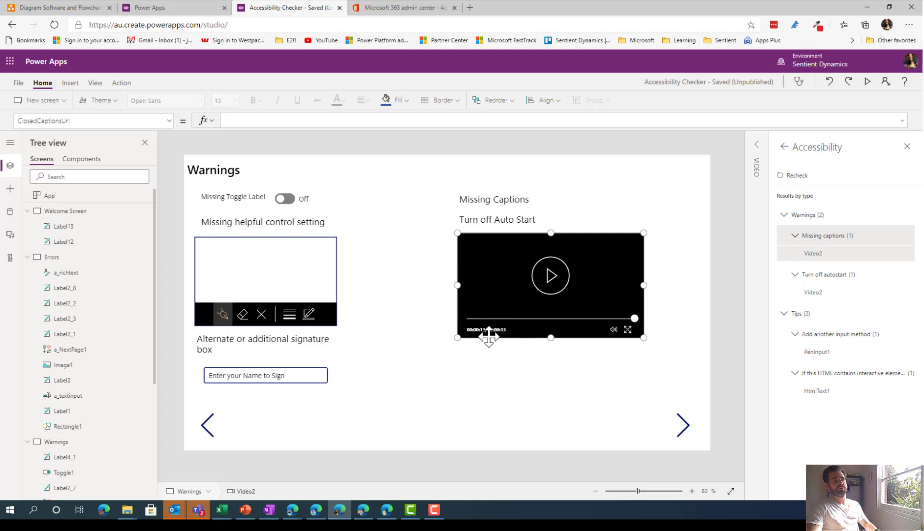
click(831, 295)
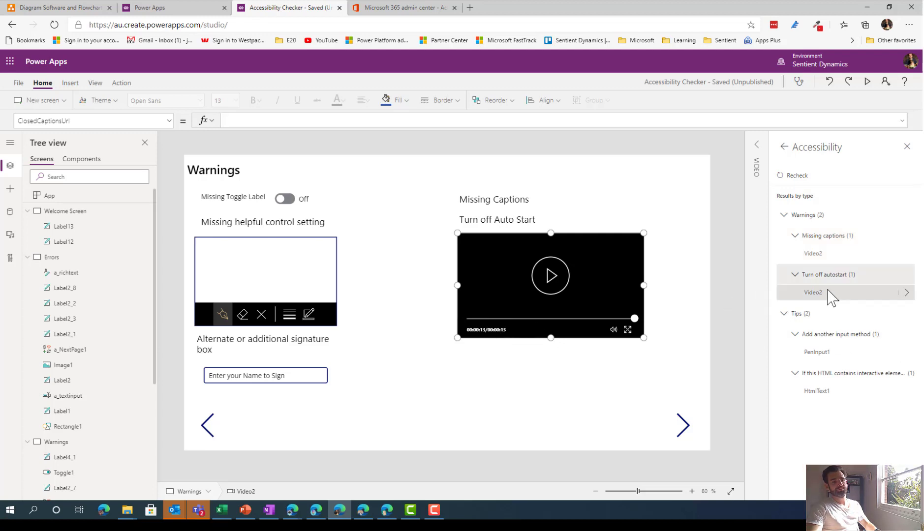
click(904, 294)
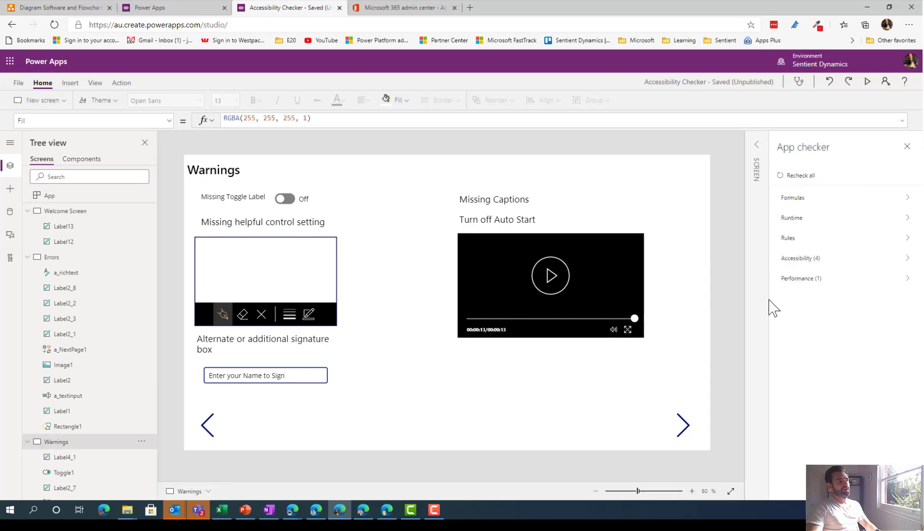
- From the accessibility results, select Video2's autostart warning and set its AutoStart property to false
click(819, 259)
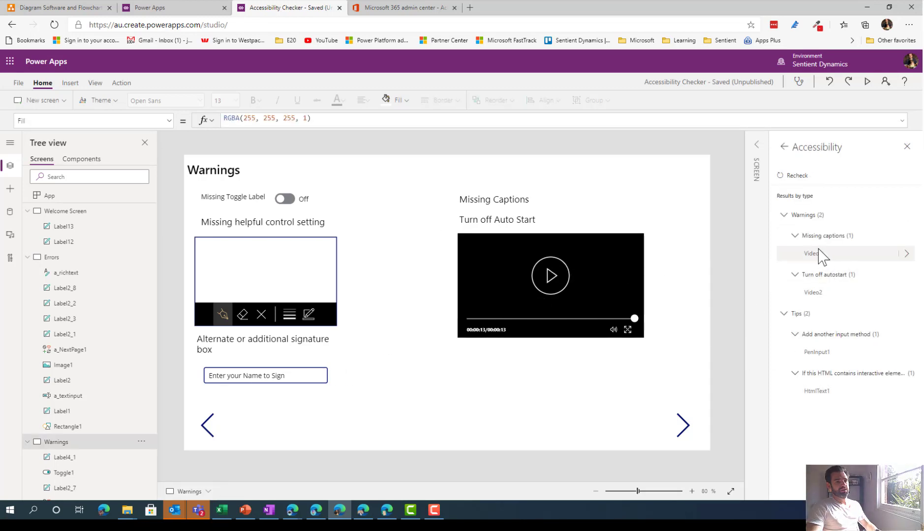
click(812, 293)
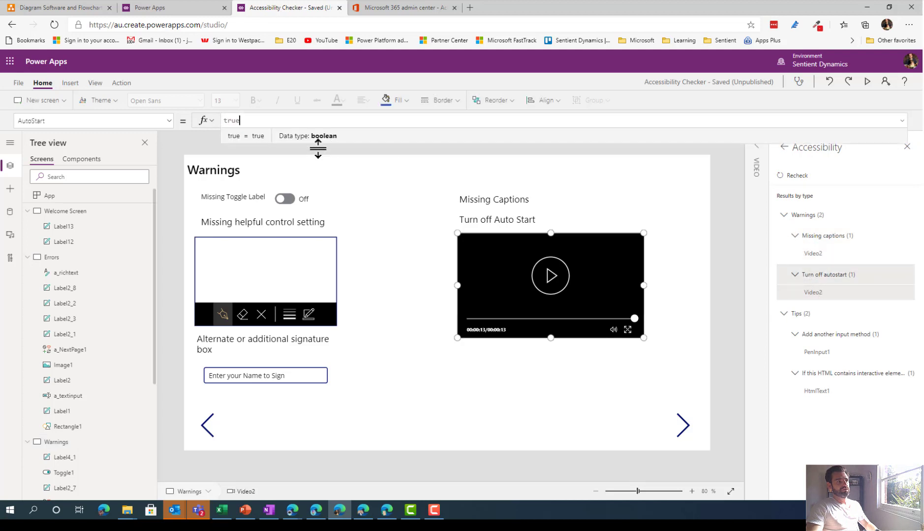
drag(242, 122, 196, 121)
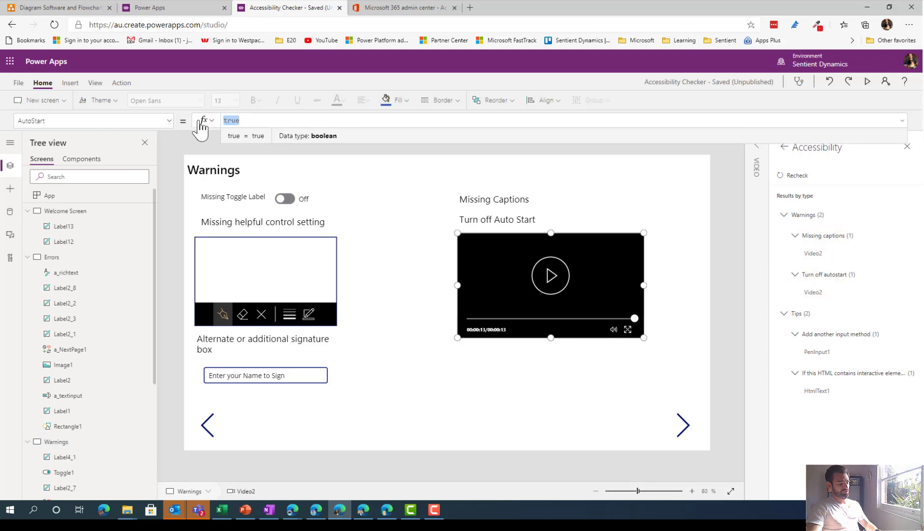
text(false)
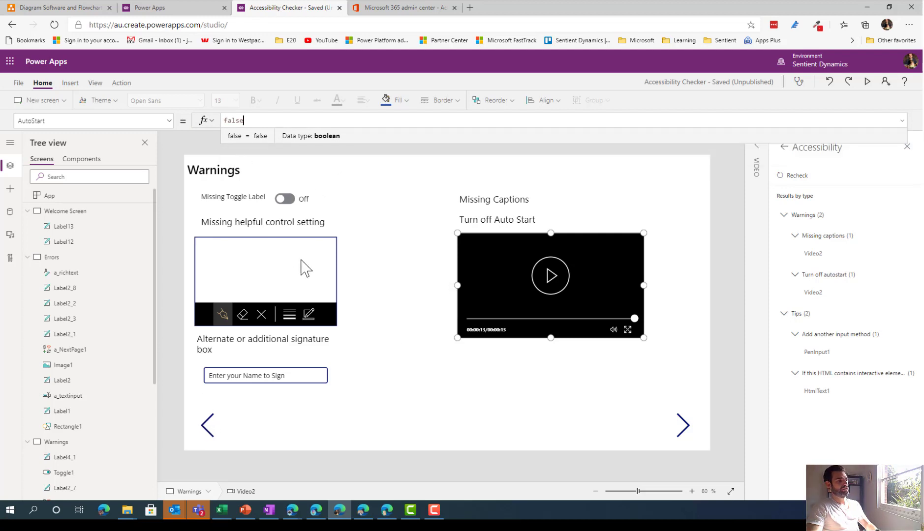
- Open the helpful control settings warning for PenInput1 and set its ShowControls property to true
click(268, 289)
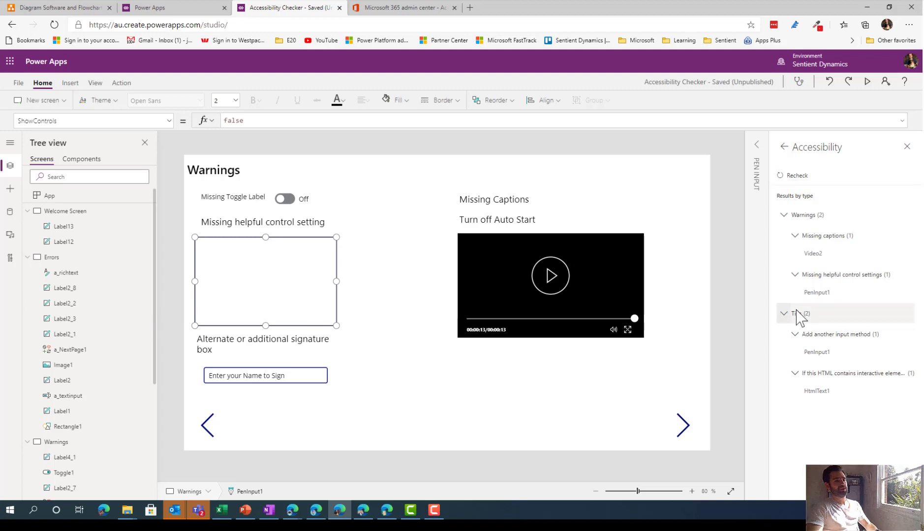
click(906, 293)
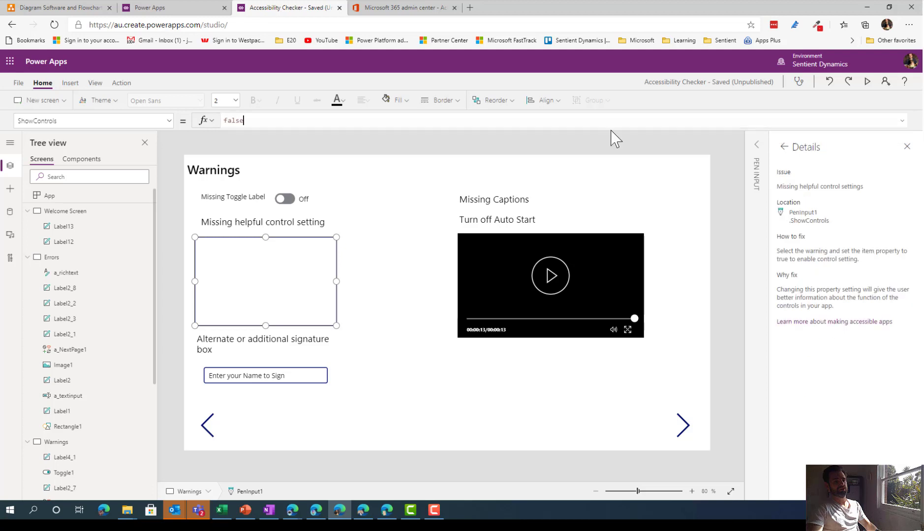
double_click(228, 121)
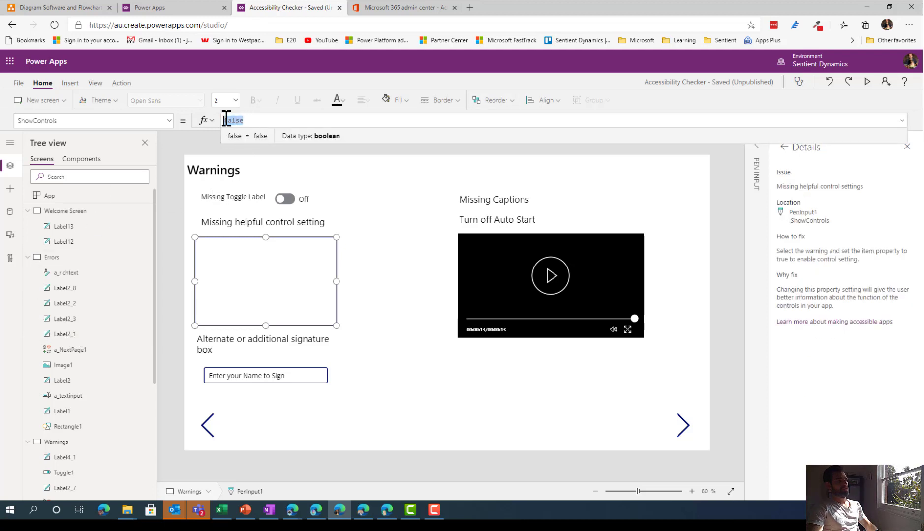
text(true)
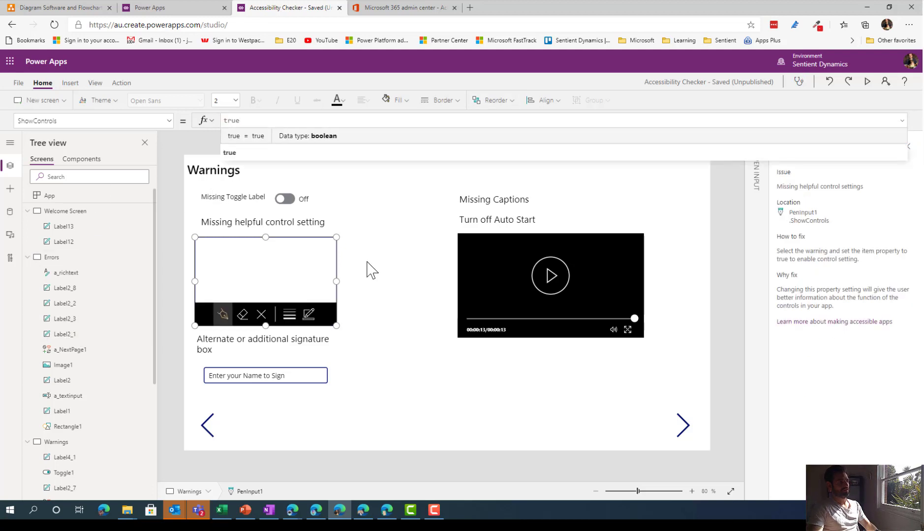
click(368, 268)
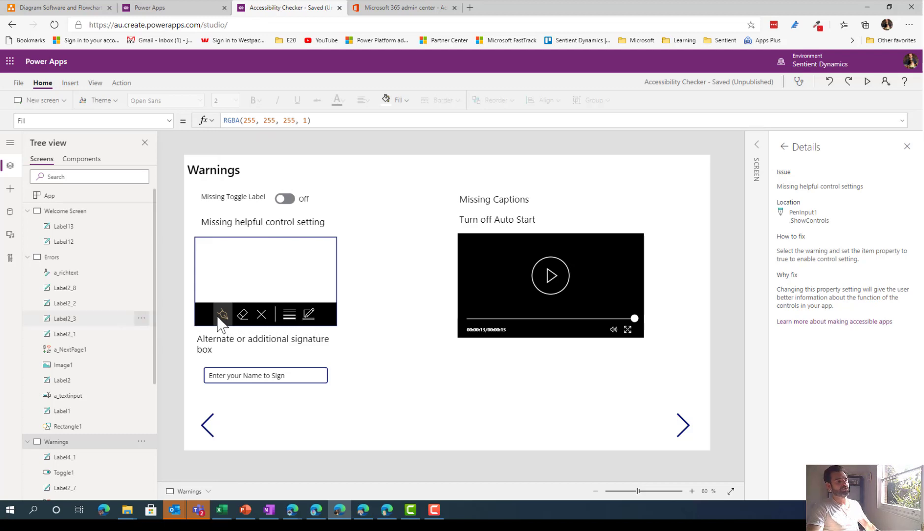
- Inspect the pen input, return to the accessibility results, and select the alternate signature text box below it
click(240, 280)
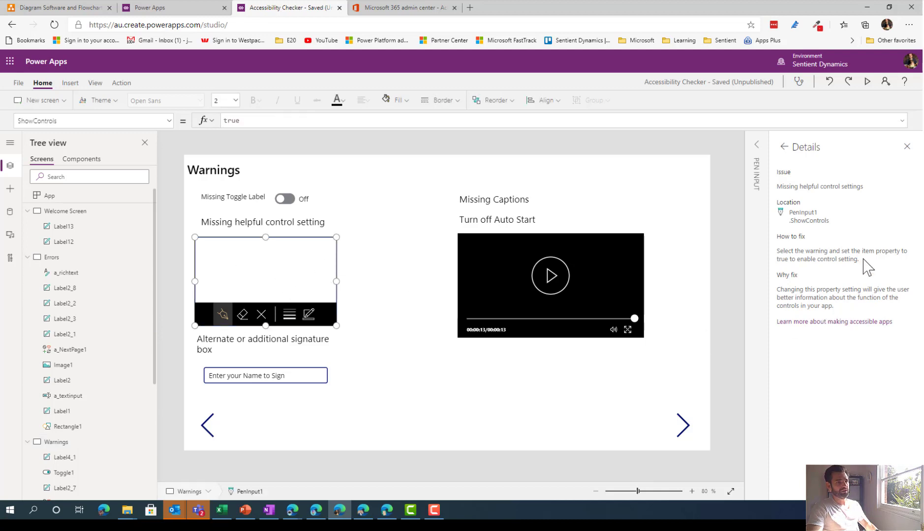
click(782, 148)
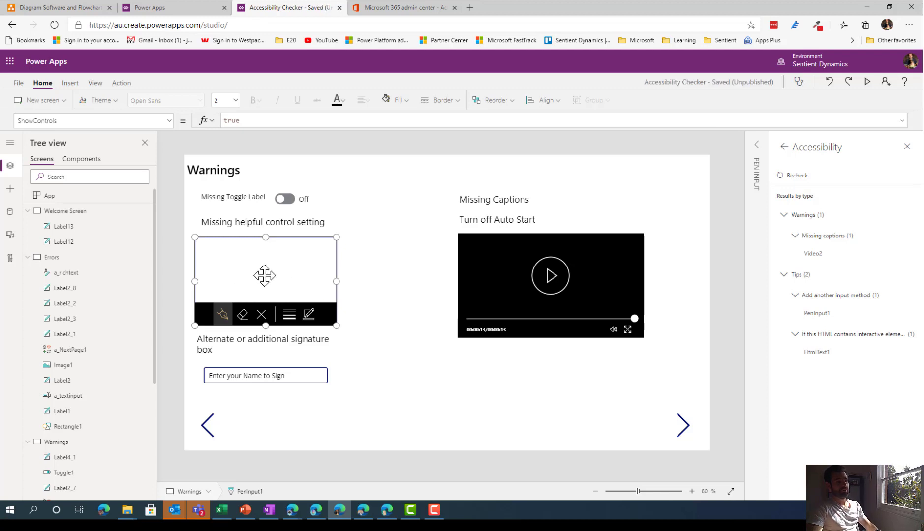
click(230, 377)
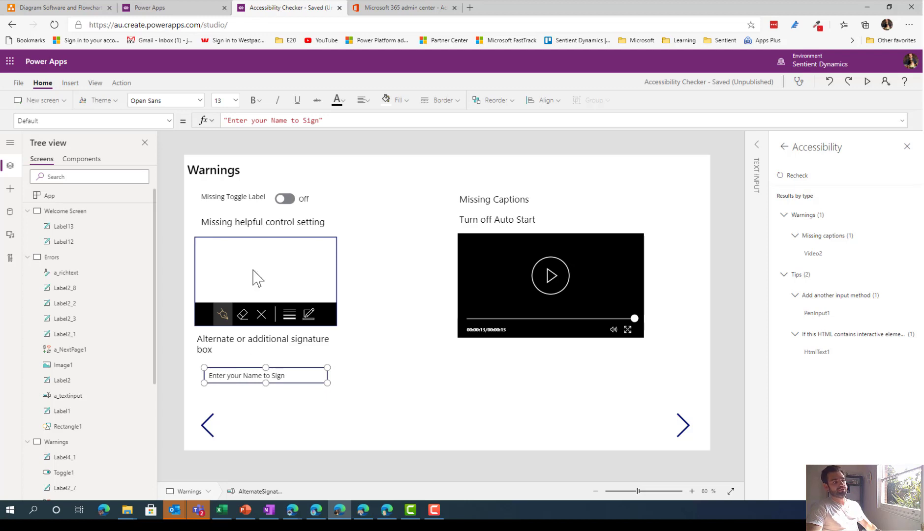
- Review the details of PenInput1's "Add another input method" tip and return to the accessibility results
click(868, 323)
click(907, 313)
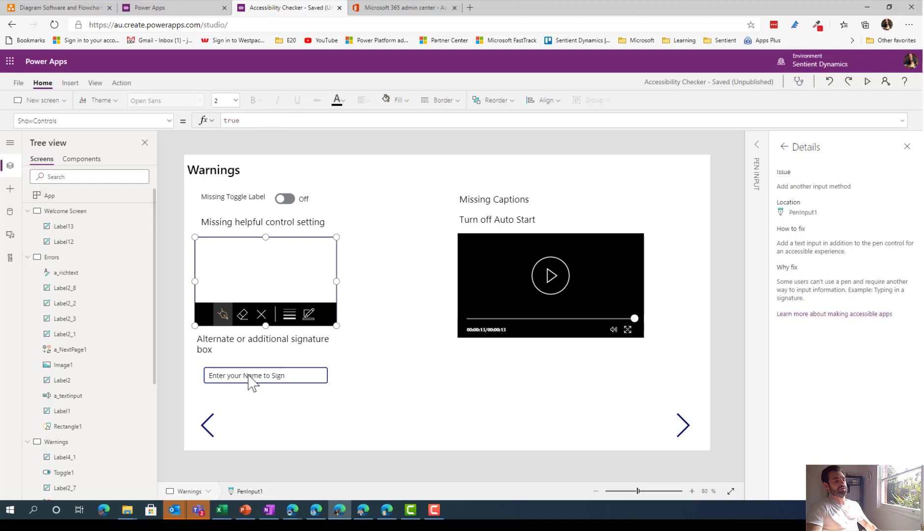
click(784, 147)
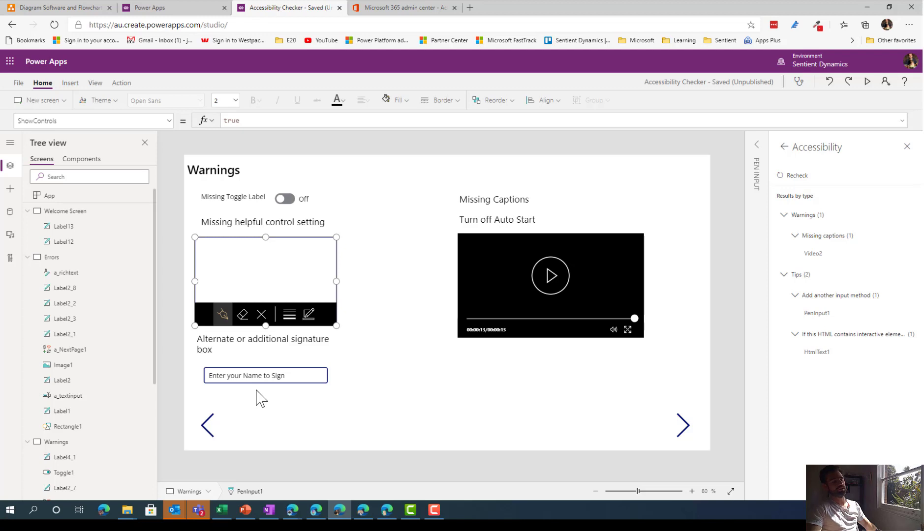
- Go from the Warnings screen to the Tips screen and select the HTML text control for the age
click(382, 398)
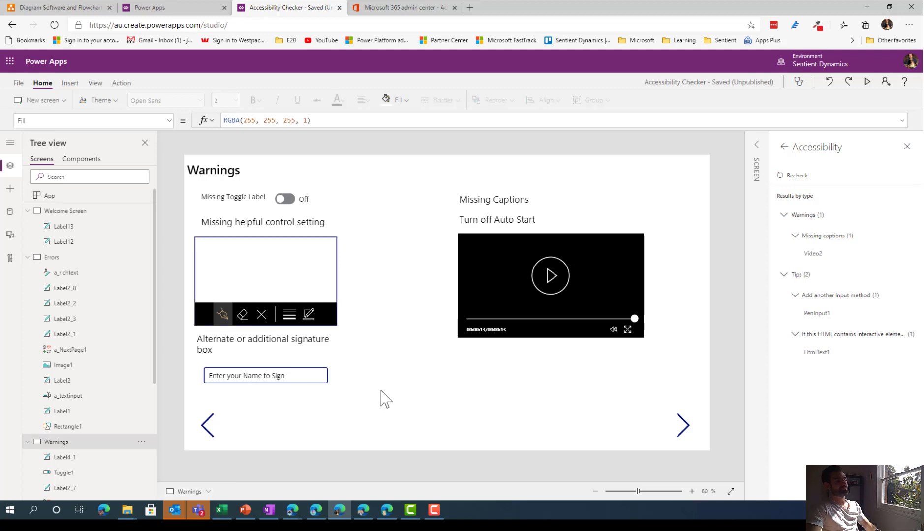
alt+click(685, 435)
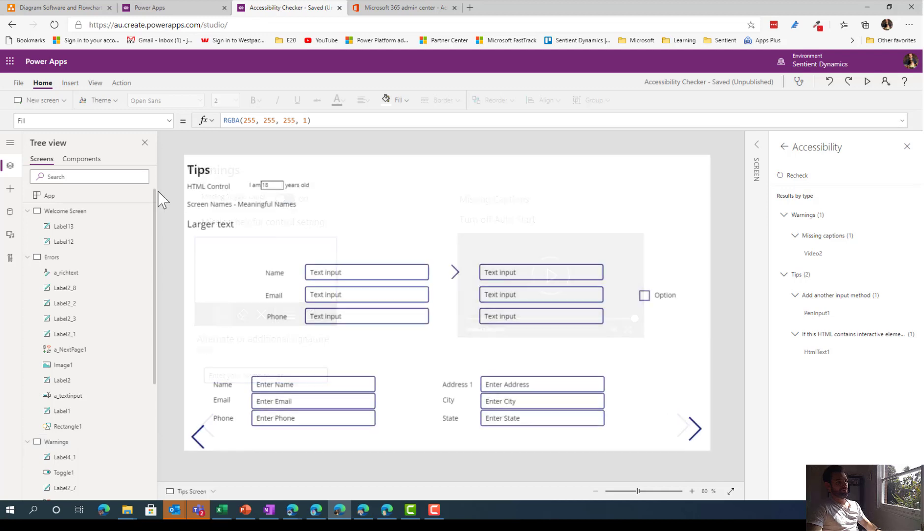
click(219, 186)
click(300, 193)
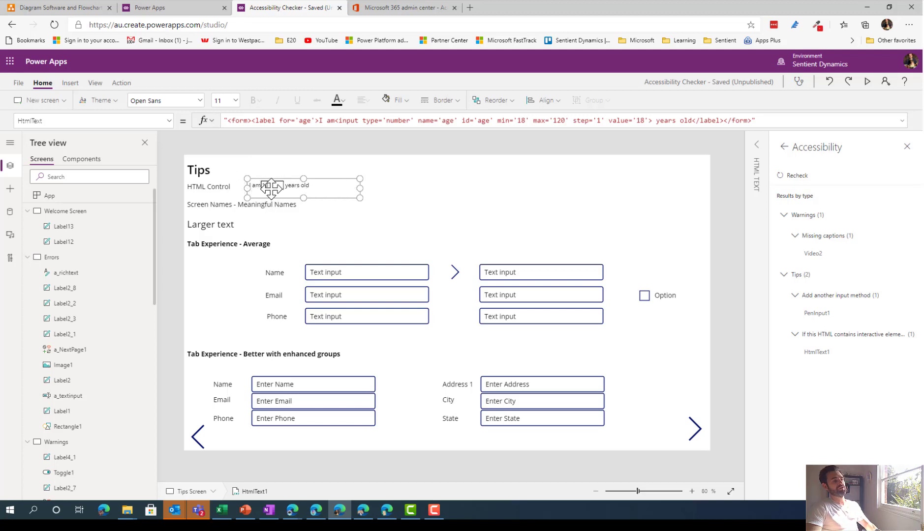
- Preview the app, step the age in the HTML control up and down to 21, and close the preview
click(867, 81)
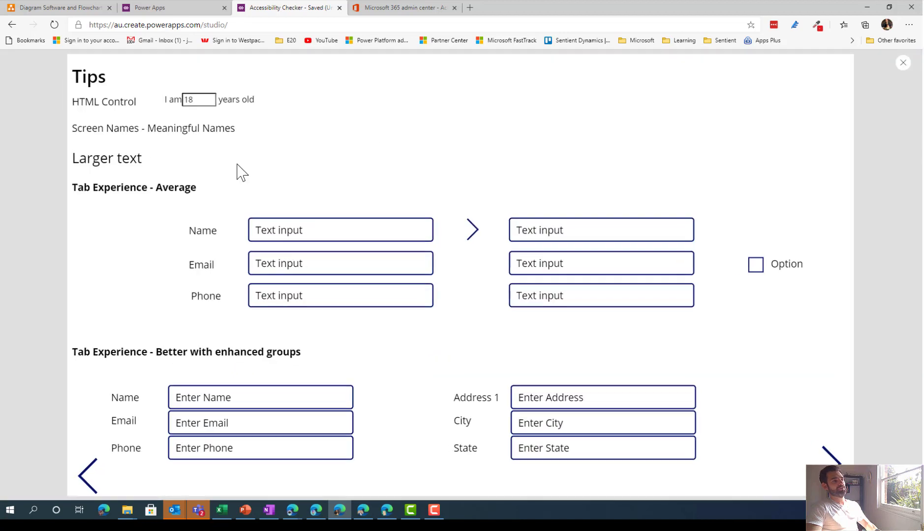
click(207, 95)
click(208, 96)
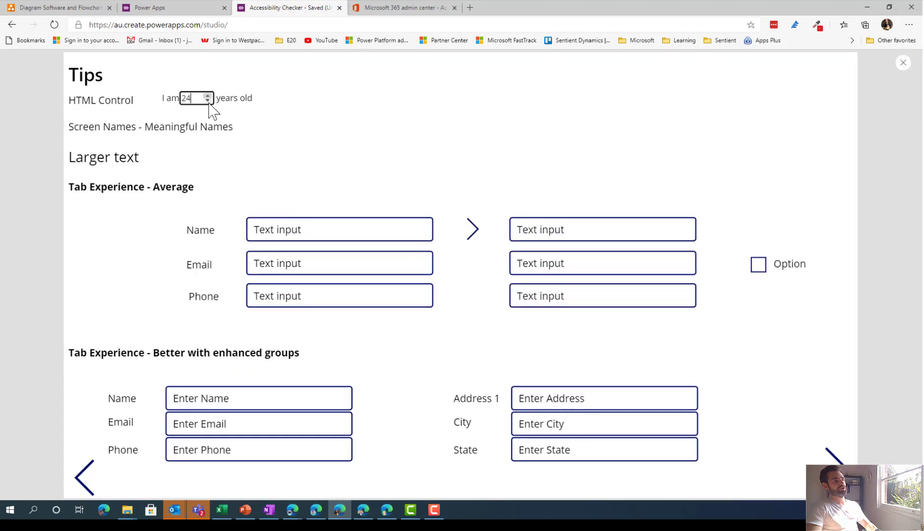
click(208, 101)
click(207, 101)
click(208, 100)
click(207, 101)
click(207, 95)
click(207, 96)
click(207, 96)
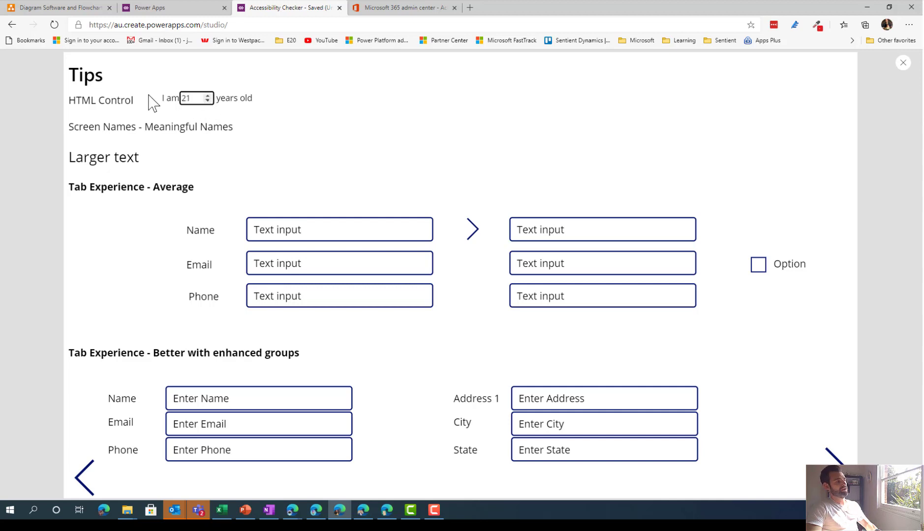
double_click(184, 100)
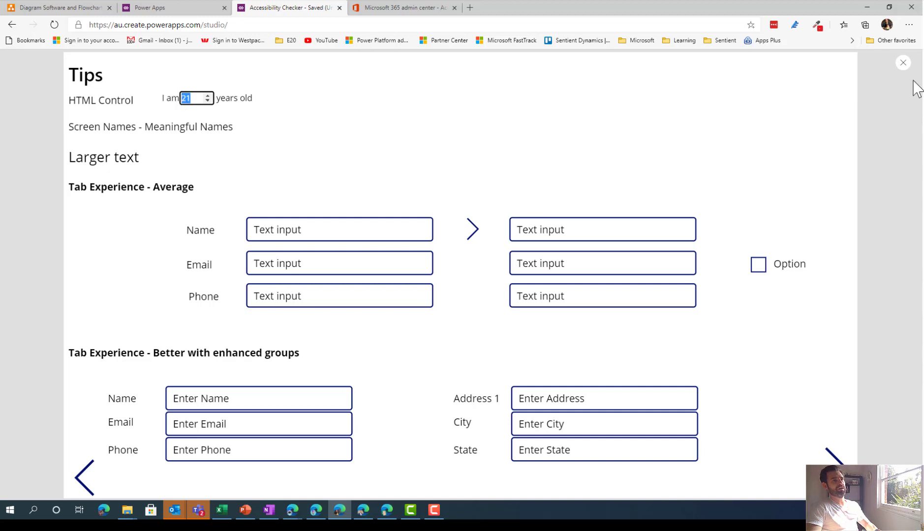
click(903, 63)
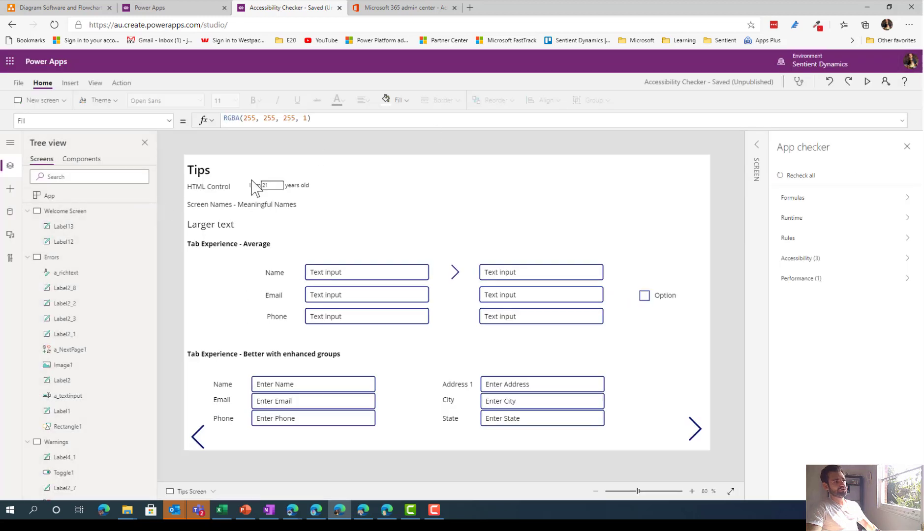
- Open the app checker's accessibility results and view the interactive elements tip for HtmlText1
click(244, 182)
click(245, 188)
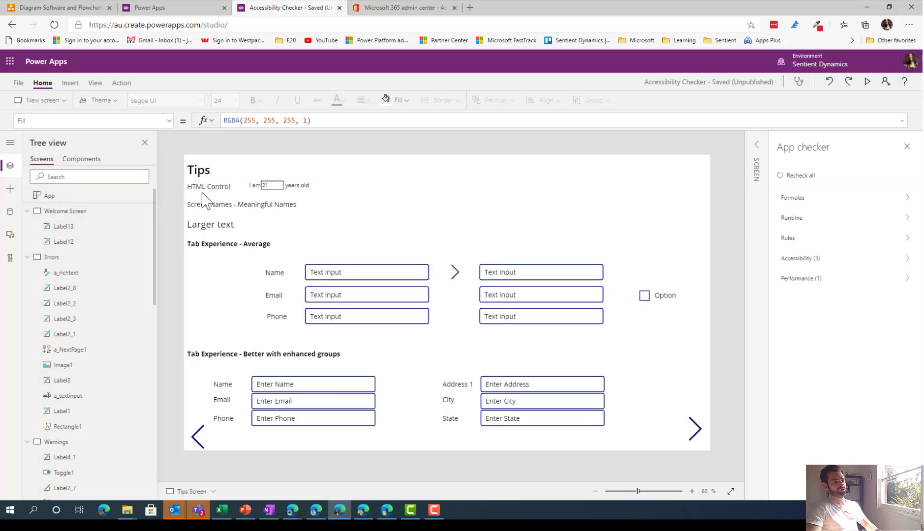
click(831, 260)
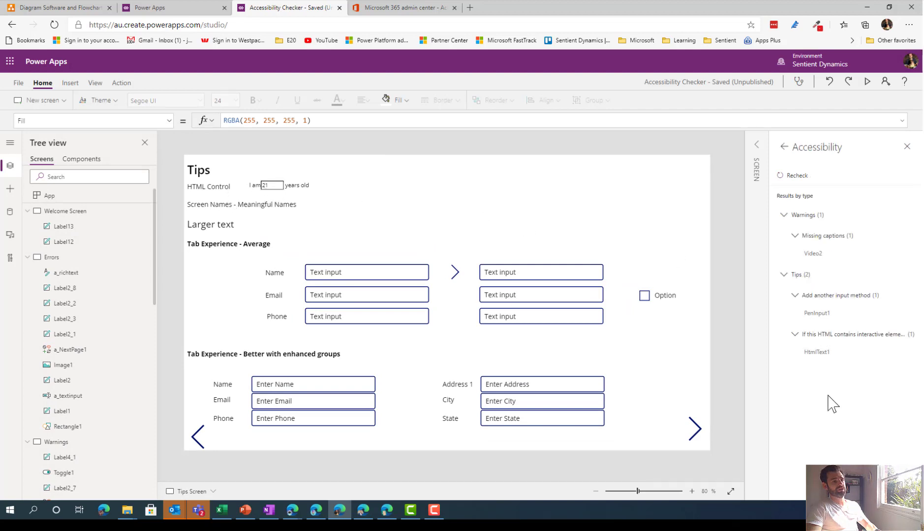
click(830, 353)
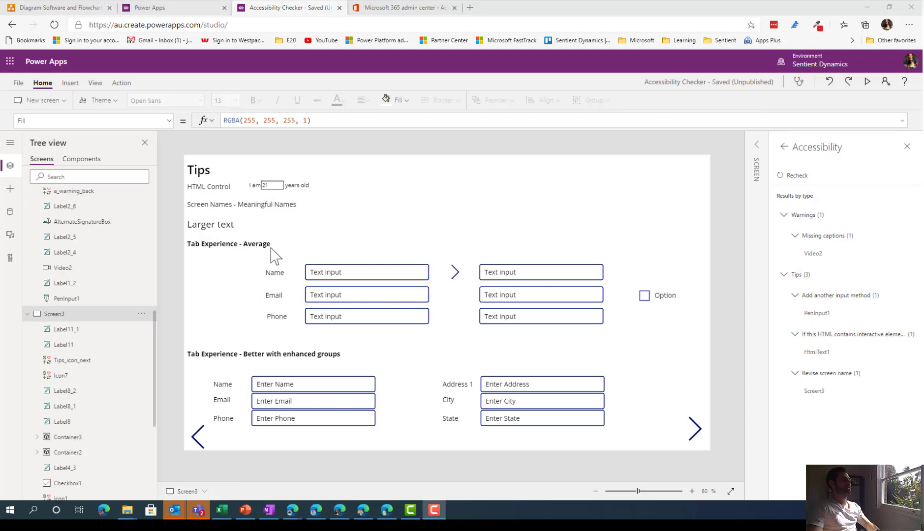
- Rename Screen3 to "Tips Screen" and recheck the app's accessibility
click(231, 214)
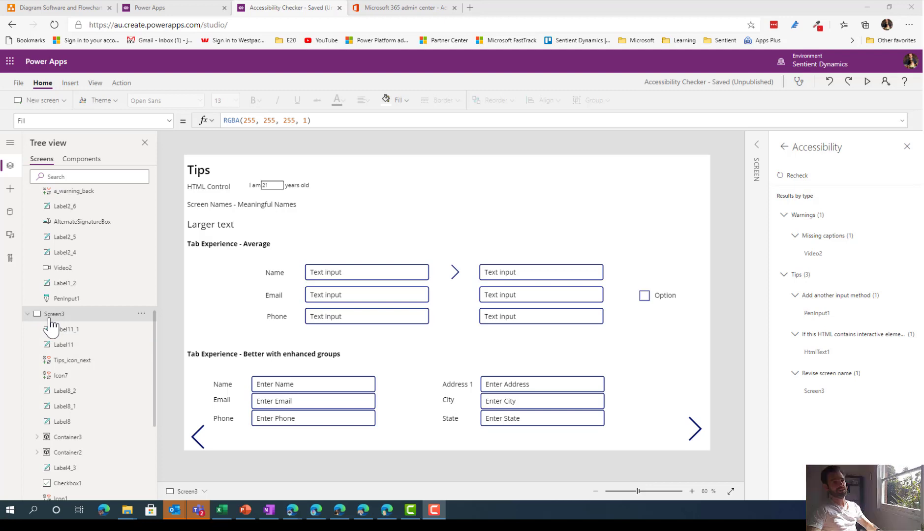
click(141, 313)
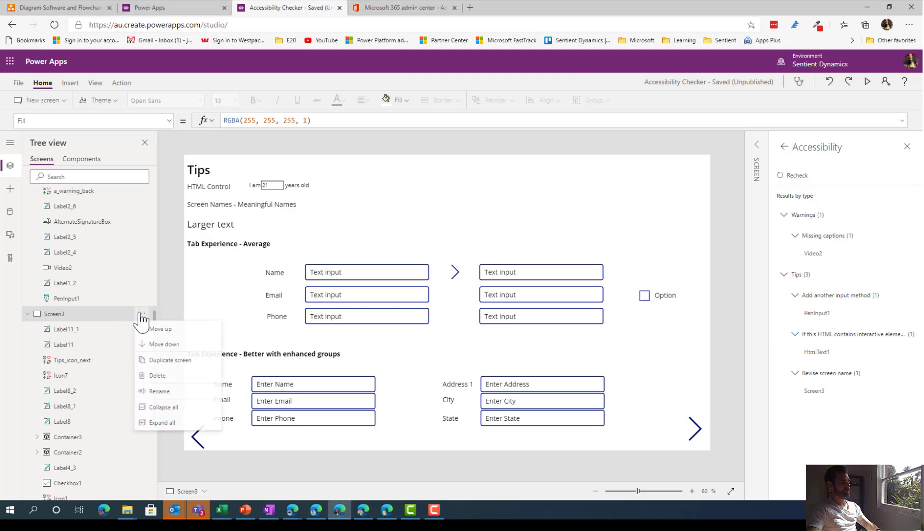
click(168, 392)
text(Tips)
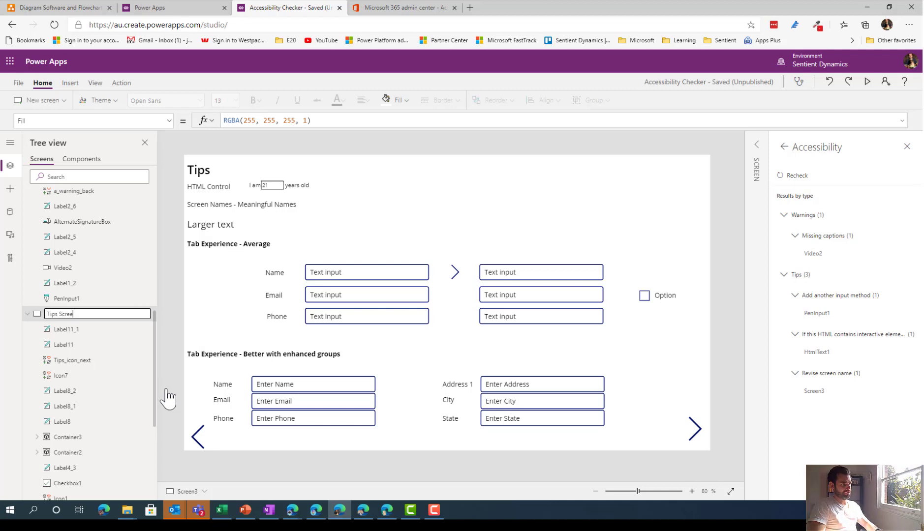
key(Return)
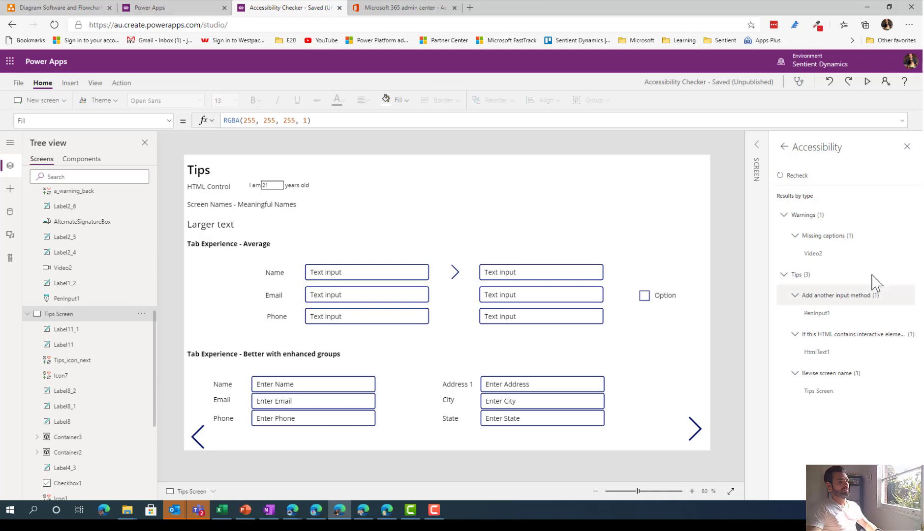
click(780, 176)
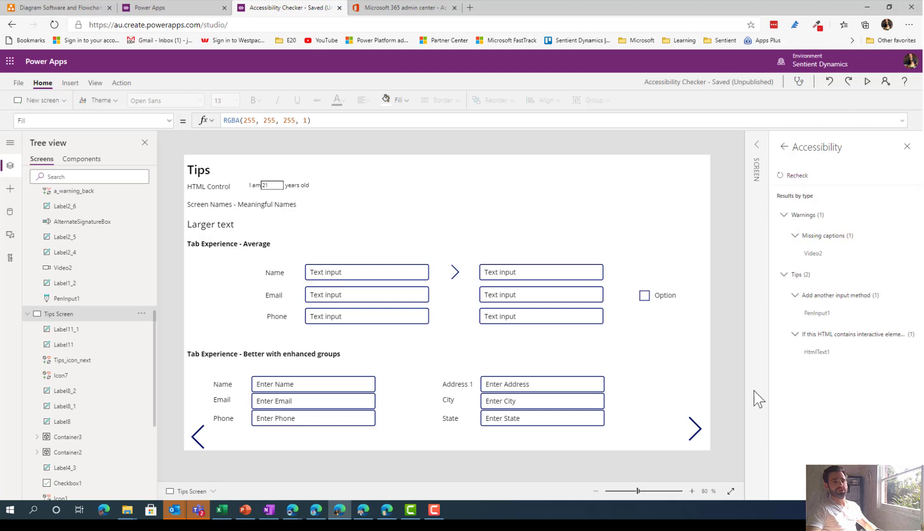
- Inspect the font size of the "Larger text" label on the Tips screen
click(220, 225)
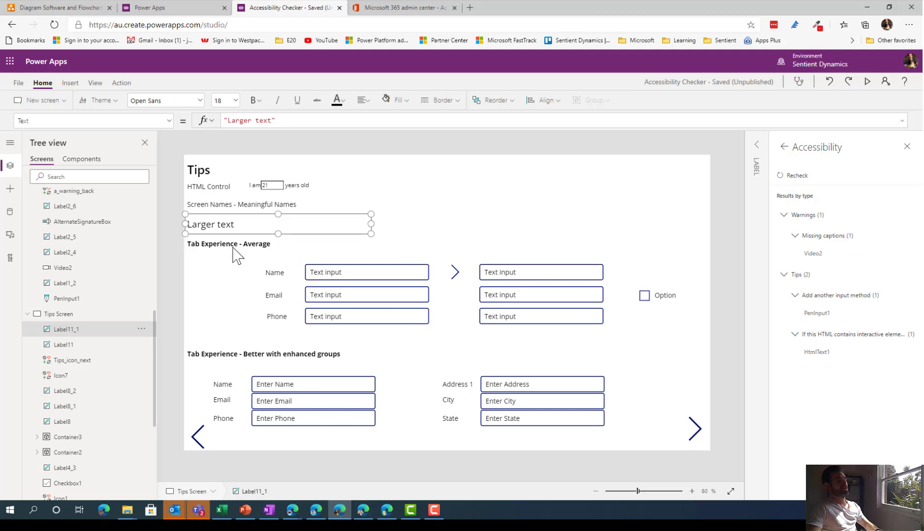
click(440, 216)
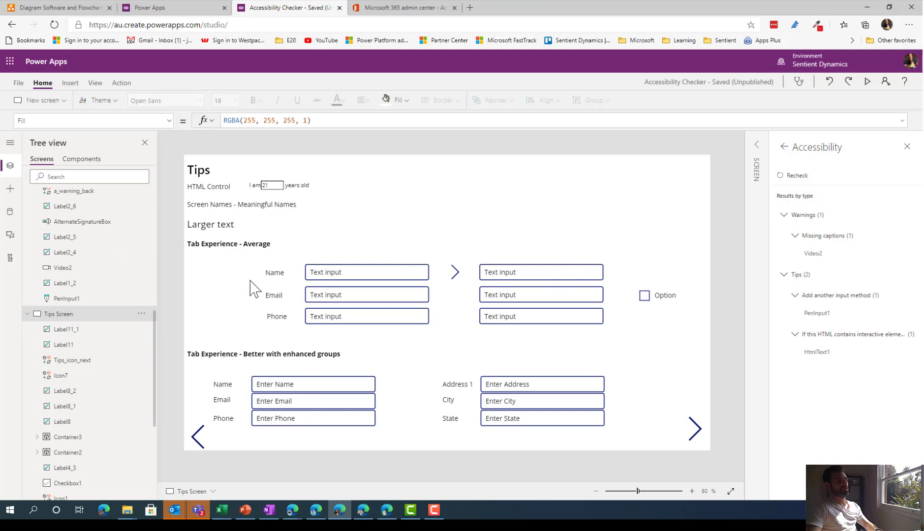
- Preview the app and test the keyboard tab order of the fields under "Tab Experience - Average"
click(867, 82)
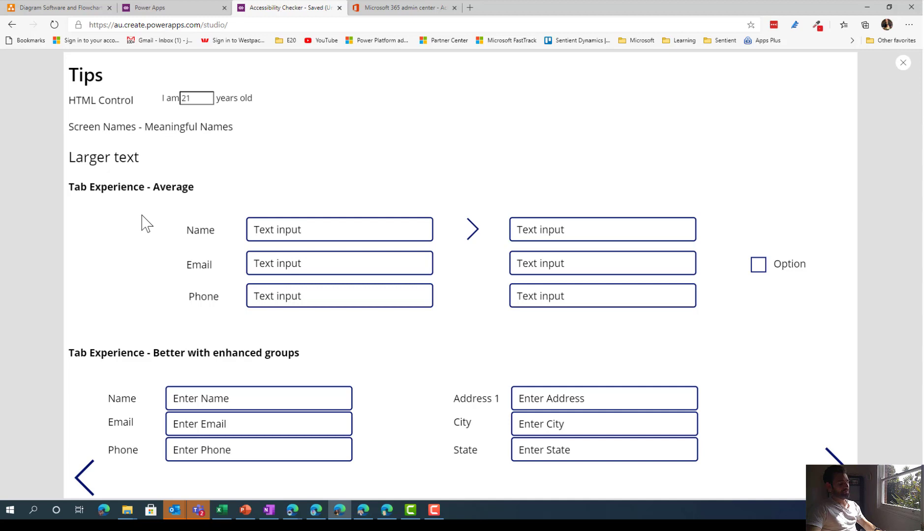
click(295, 235)
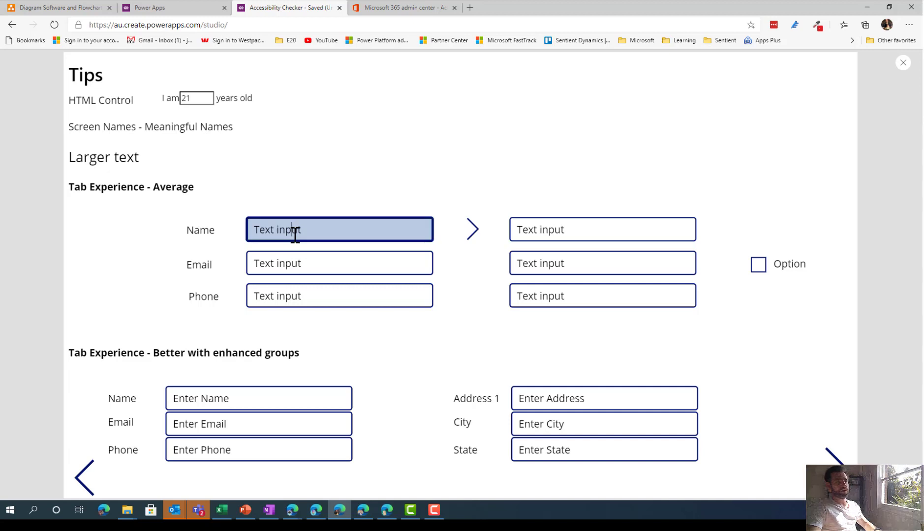
key(Tab)
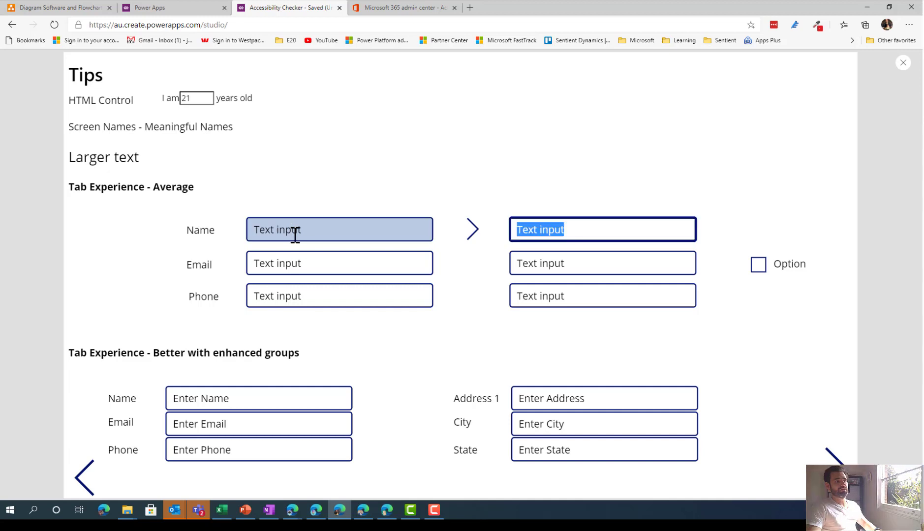
key(Tab)
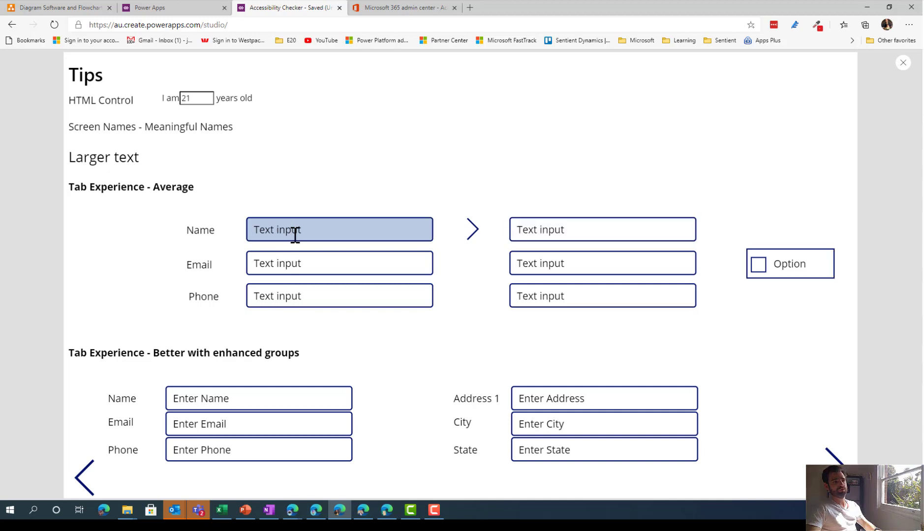
click(297, 229)
key(Tab)
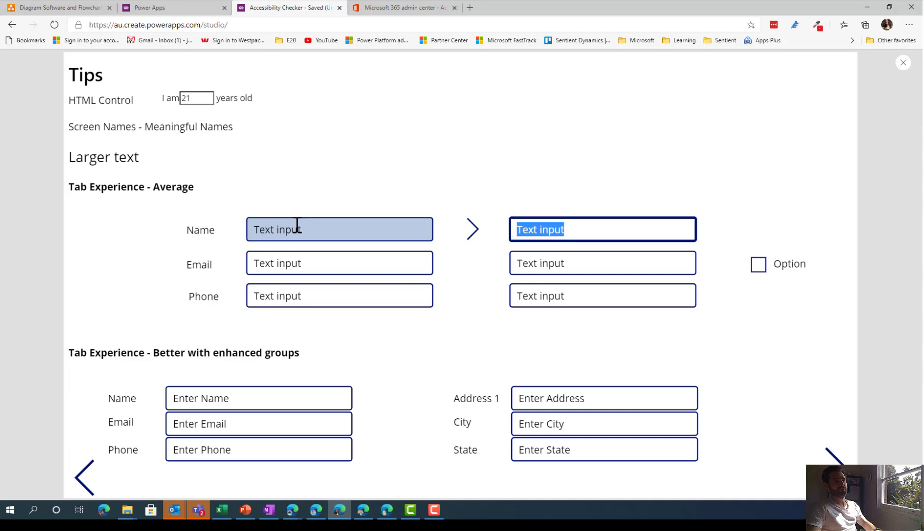
key(Tab)
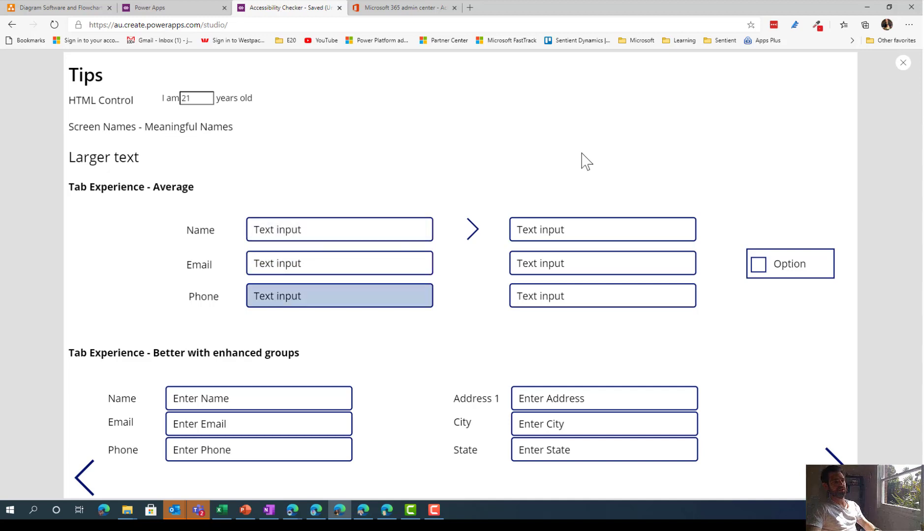
key(Tab)
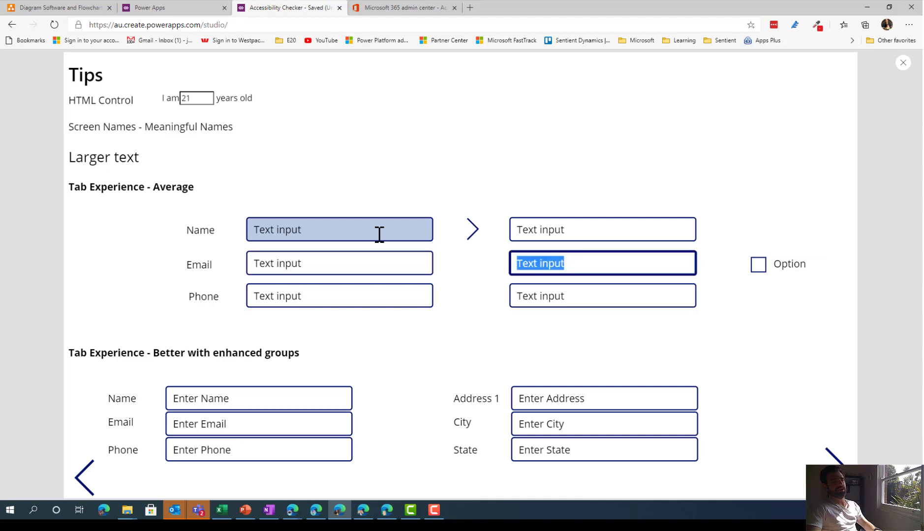
key(Tab)
key(Tab)
key(Tab)
click(371, 223)
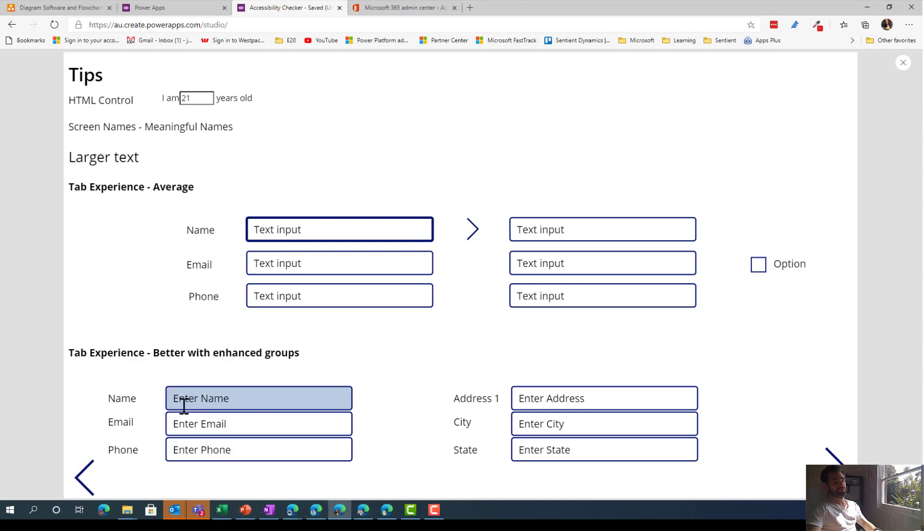
- Test the tab order through the contact and address groups under "Tab Experience - Better with enhanced groups"
click(195, 396)
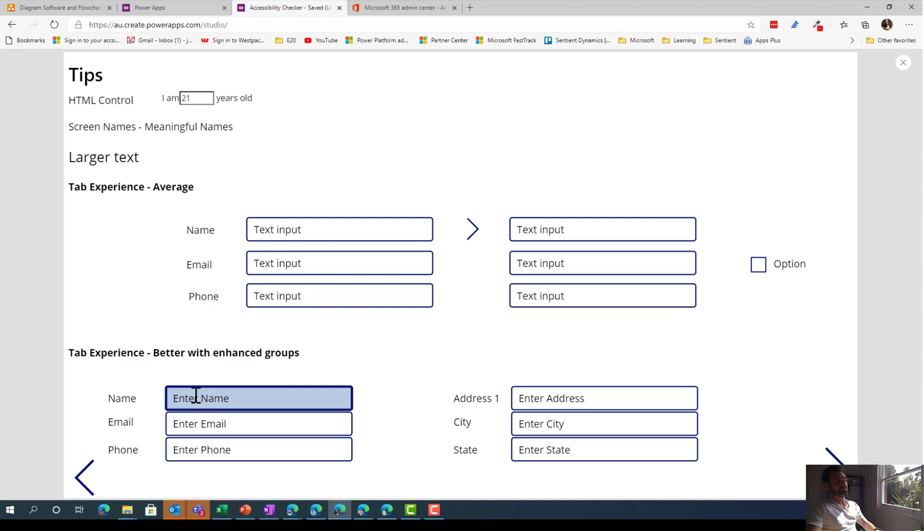
key(Tab)
key(Tab)
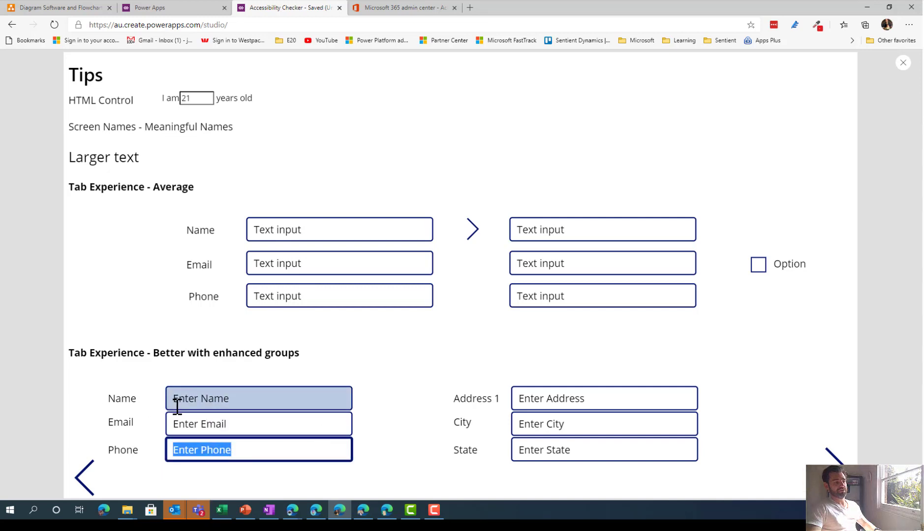
click(198, 402)
key(Tab)
key(Tab)
click(191, 400)
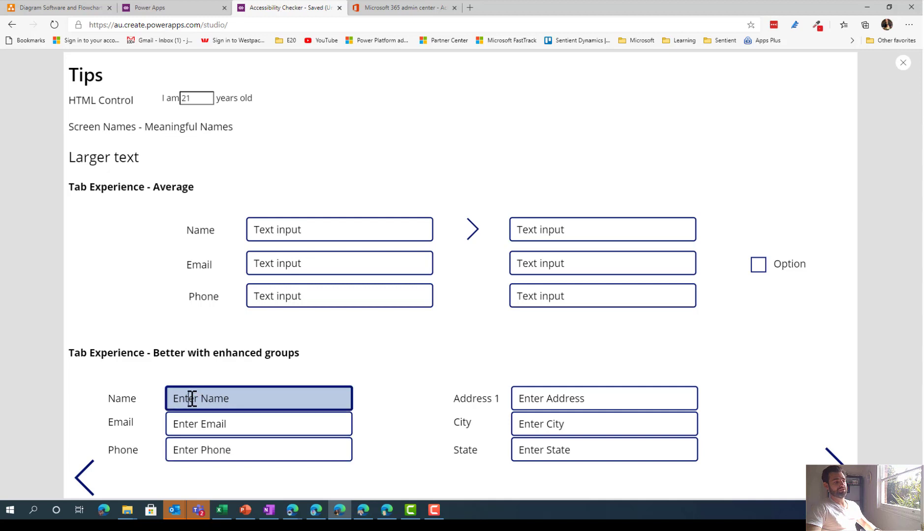
click(198, 447)
key(Tab)
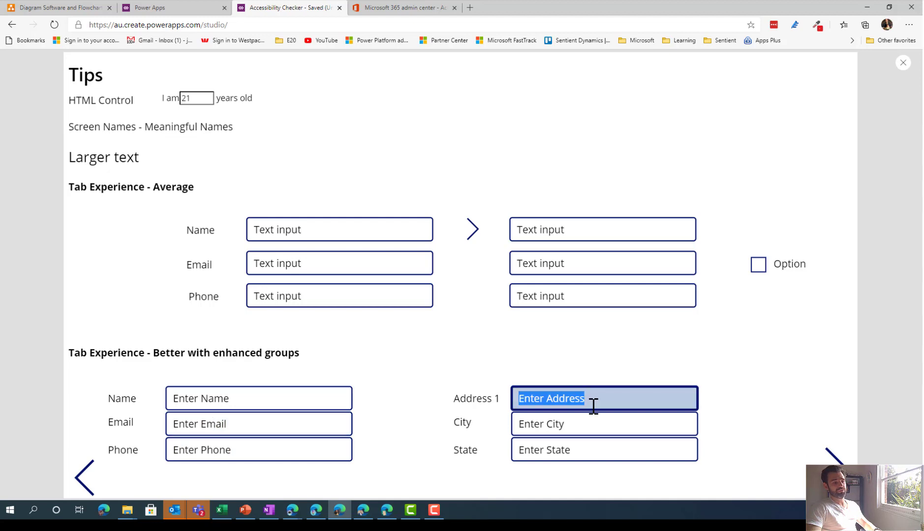
key(Tab)
key(Tab)
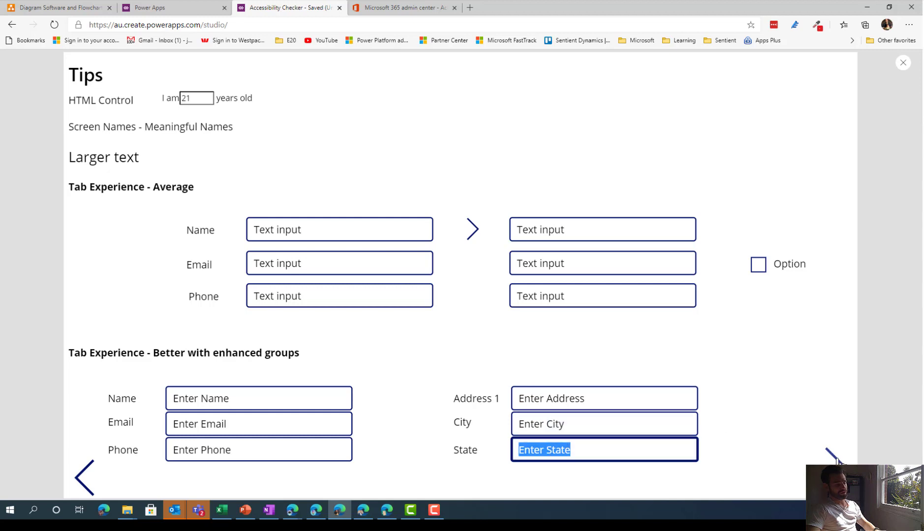
- Advance the preview to the Accessible Colours screen, review it, and continue to the accessibility resource links screen
click(835, 457)
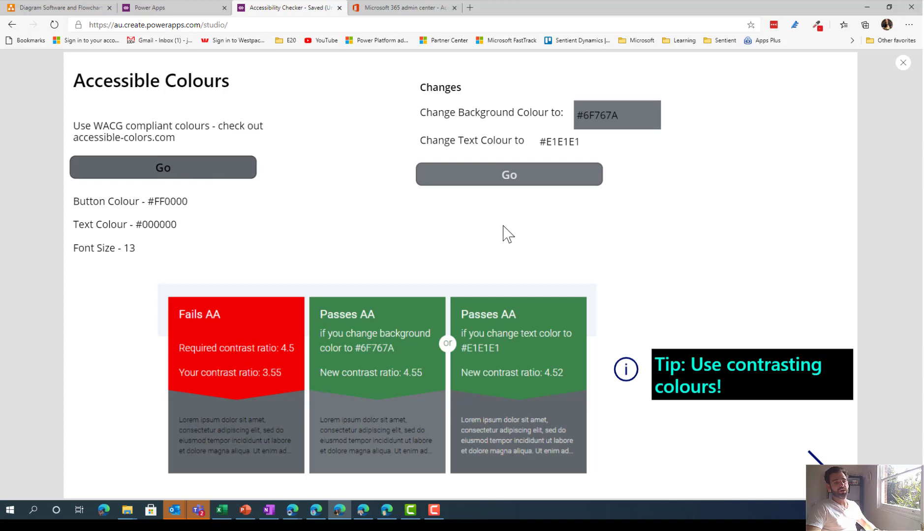
click(814, 459)
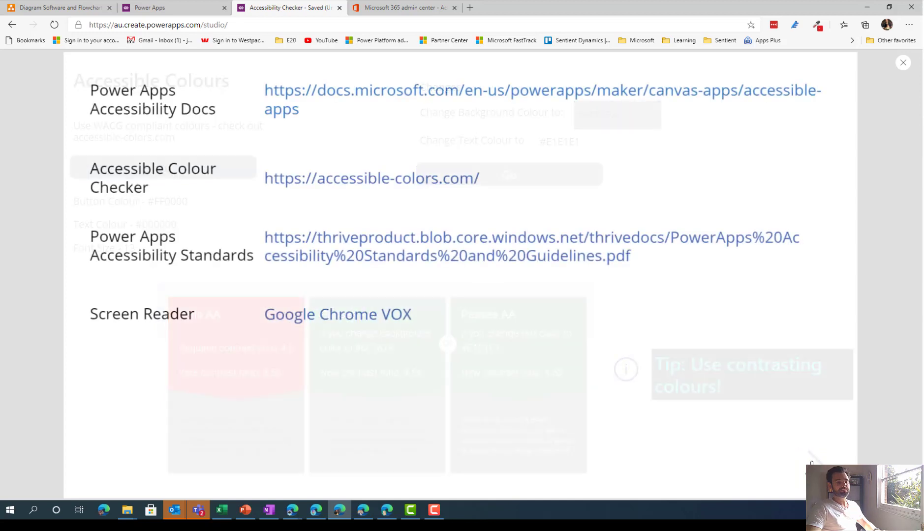